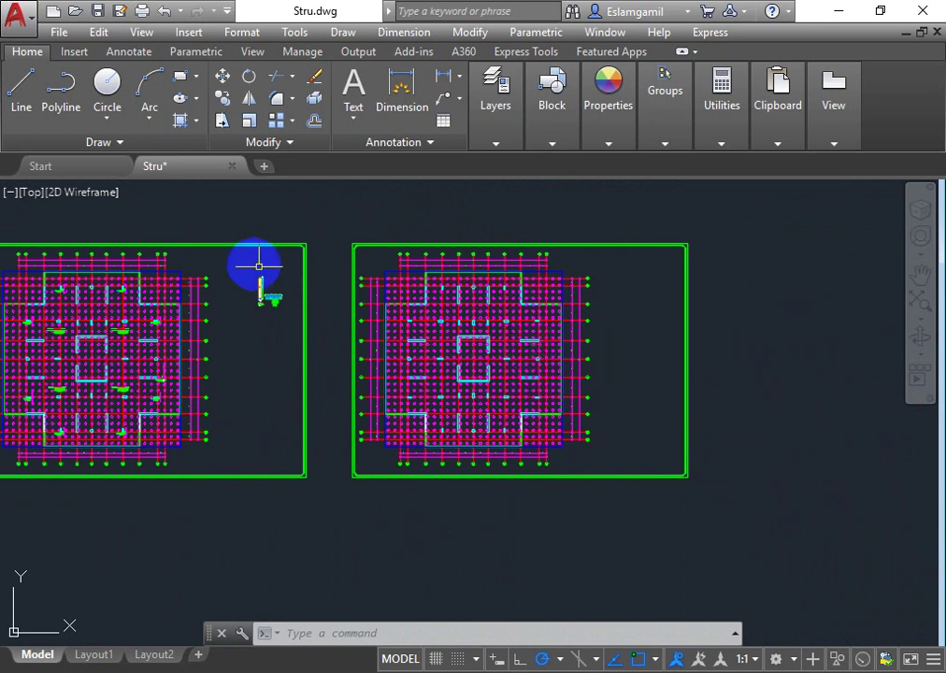
# Step: Create a new drawing without a template, using metric units
pyautogui.click(47, 167)
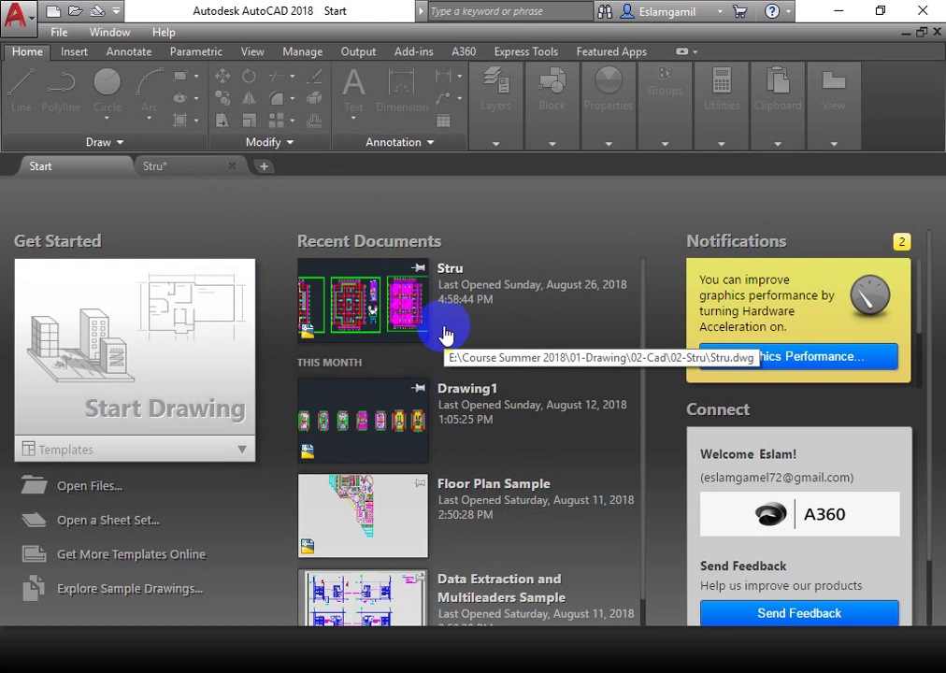
pyautogui.click(54, 32)
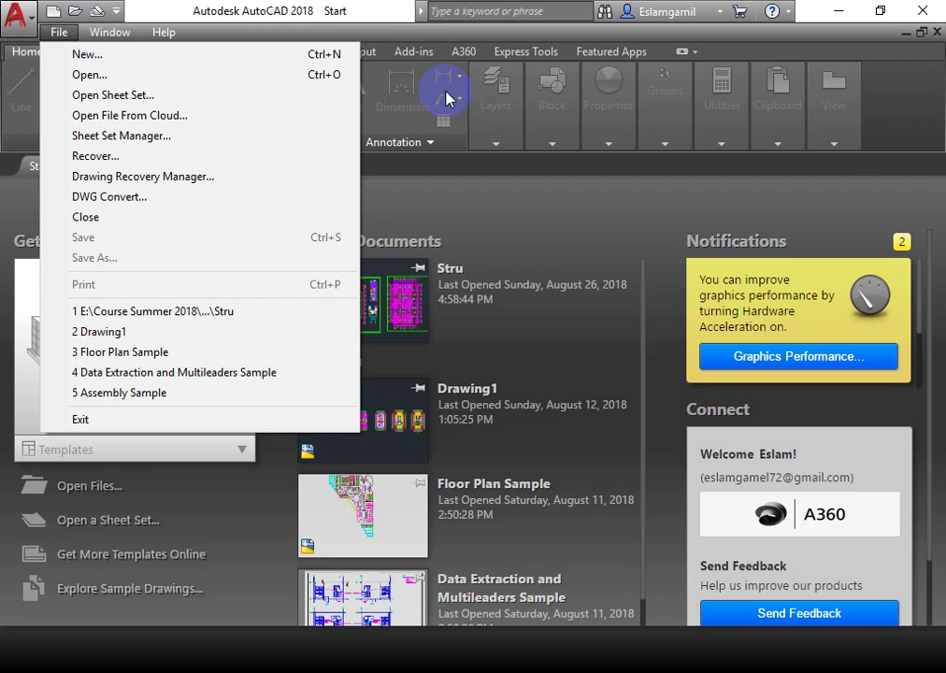
pyautogui.click(219, 8)
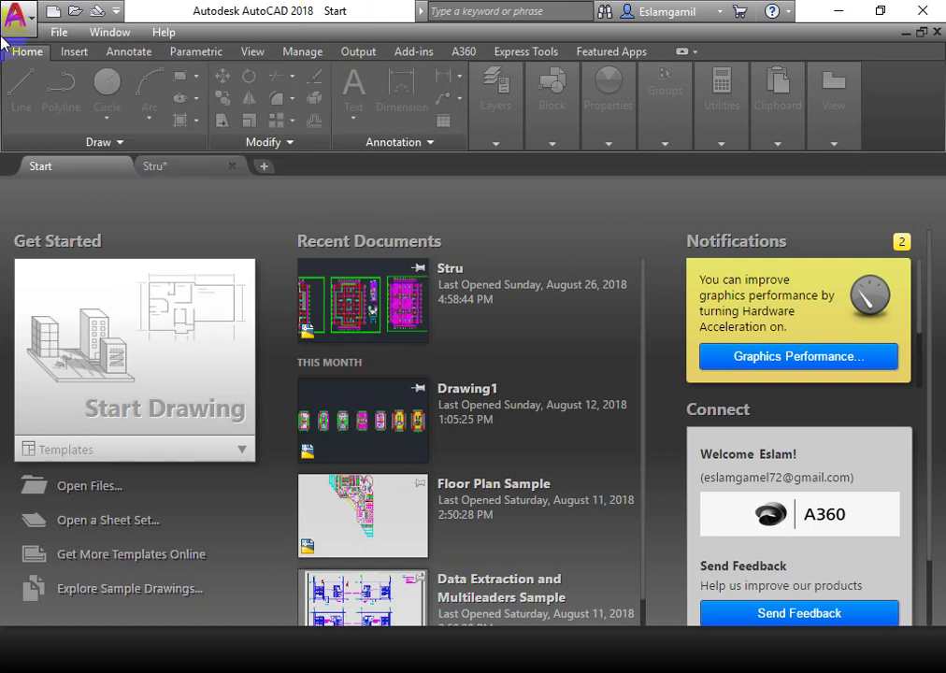
pyautogui.click(52, 12)
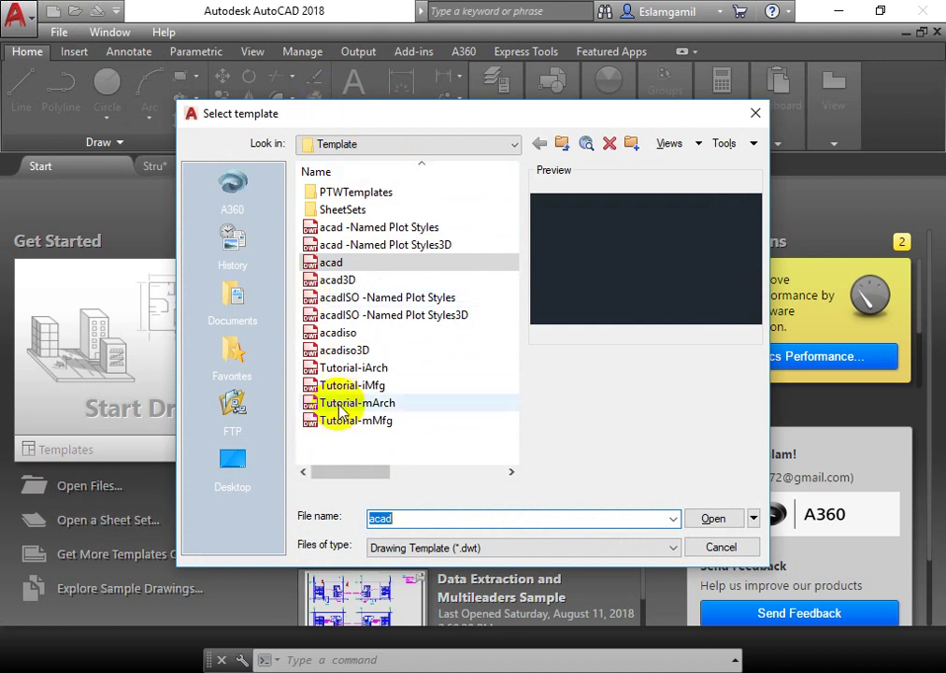
pyautogui.click(755, 518)
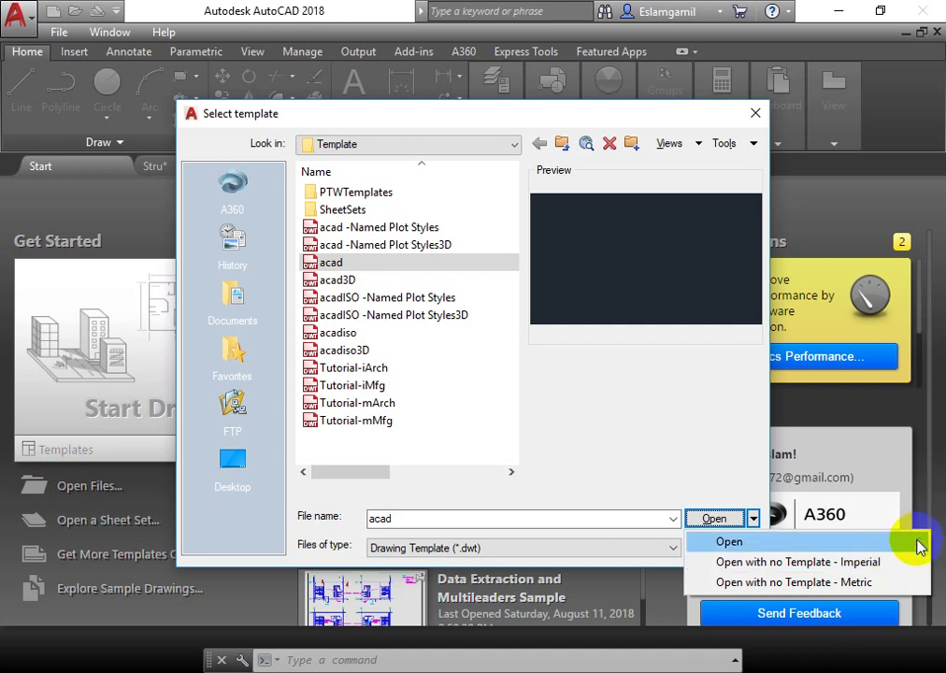
pyautogui.click(865, 582)
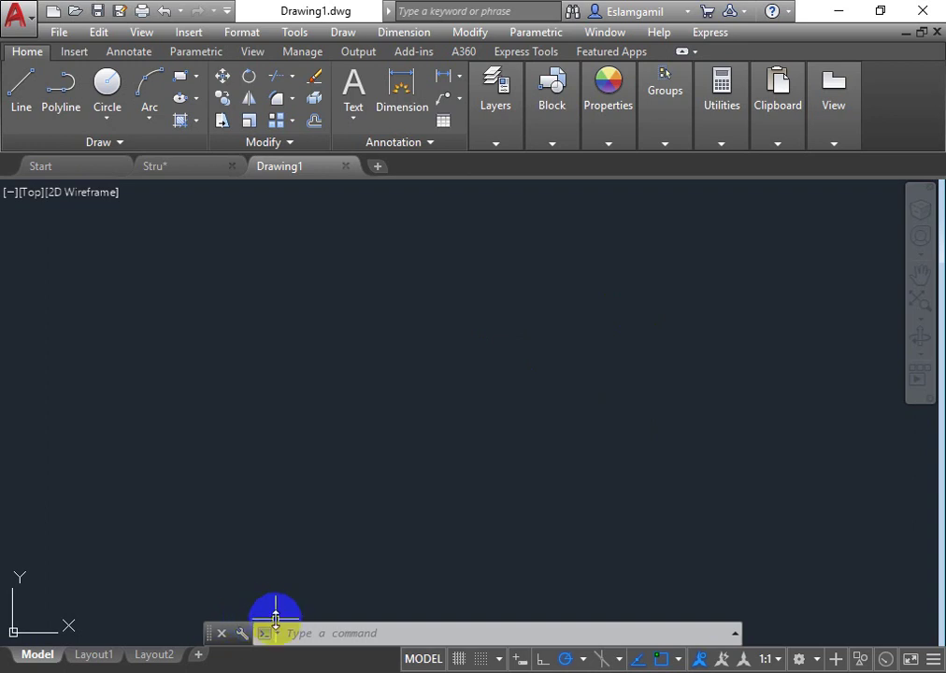
pyautogui.click(306, 633)
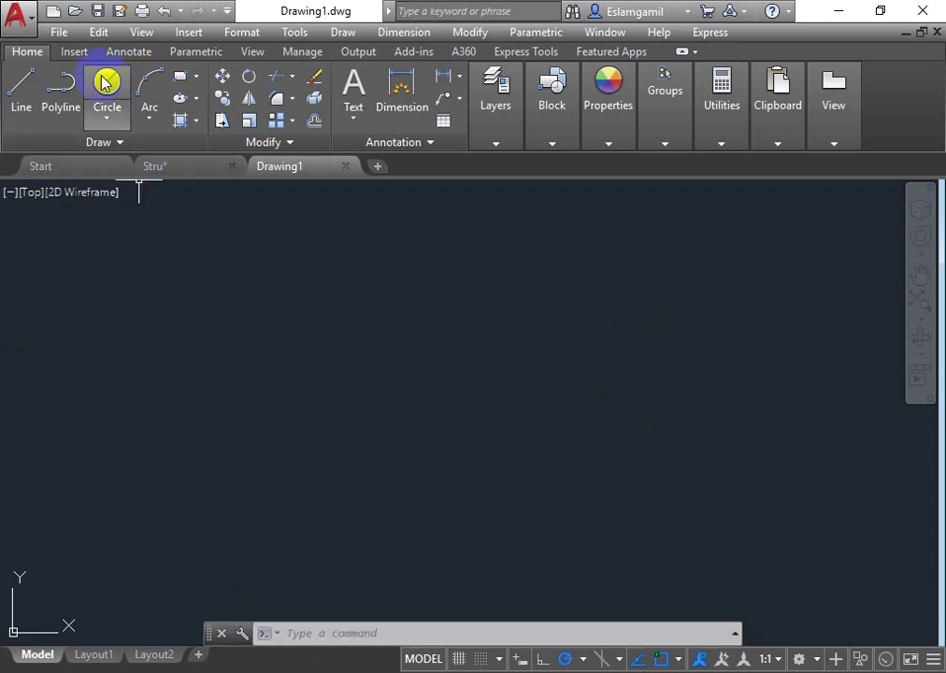
pyautogui.click(498, 121)
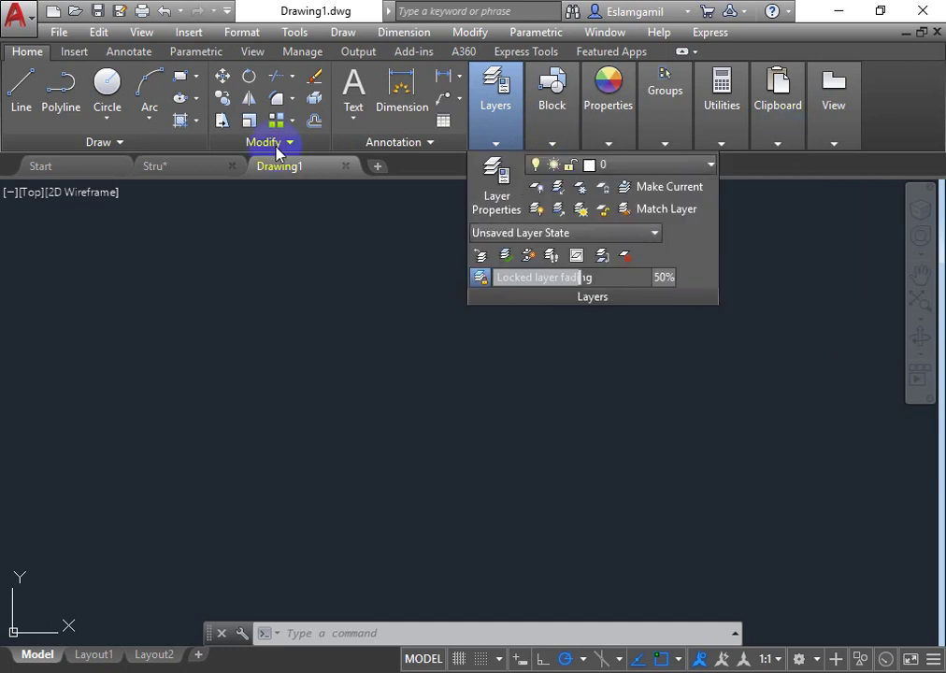
pyautogui.click(287, 268)
pyautogui.click(395, 391)
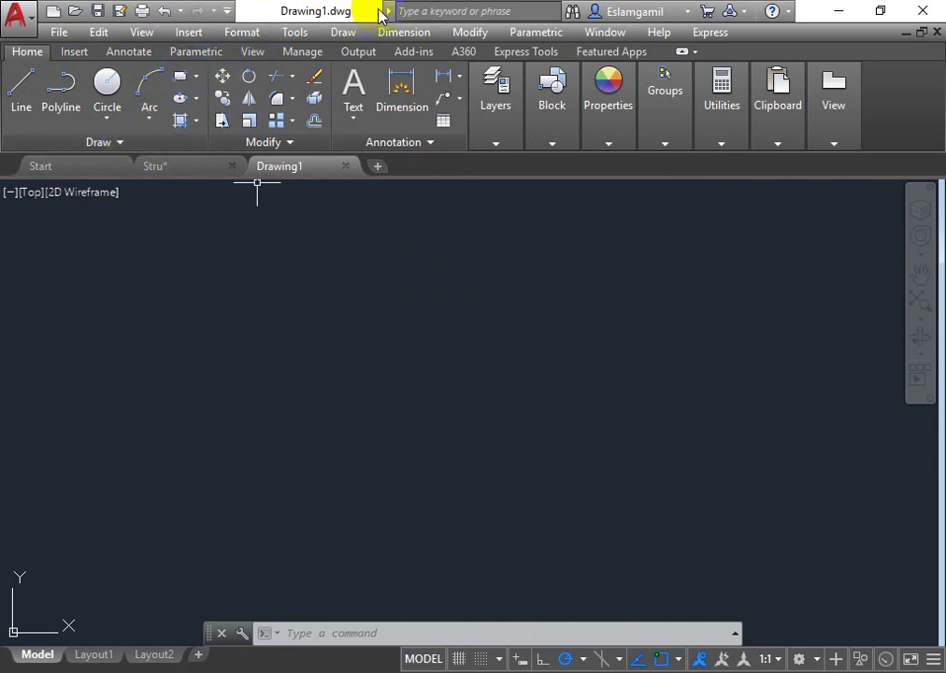
pyautogui.click(354, 33)
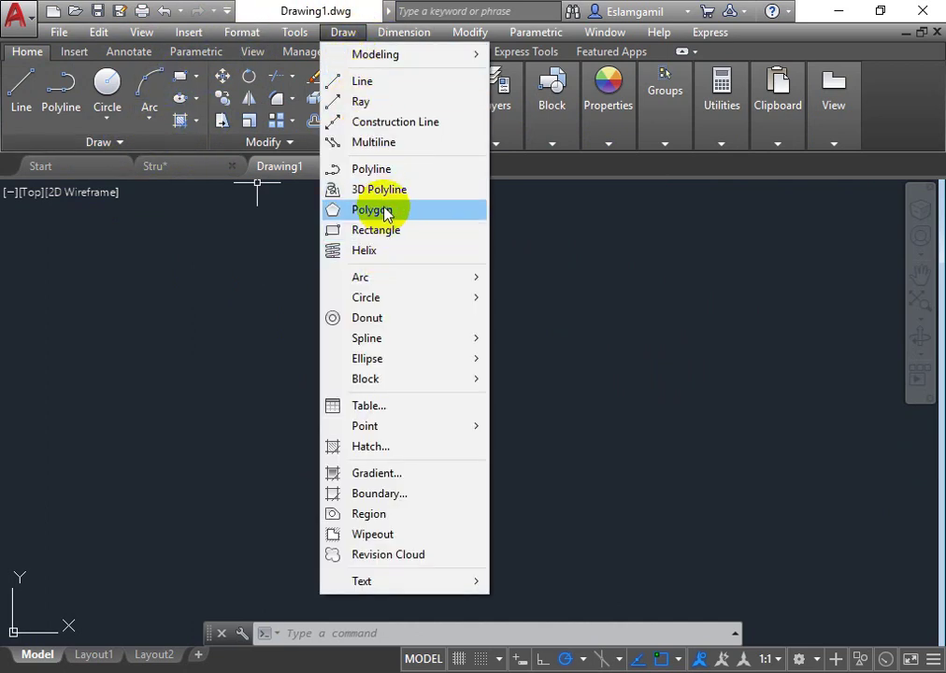
pyautogui.click(269, 246)
pyautogui.hotkey('alt', 'i')
pyautogui.click(439, 633)
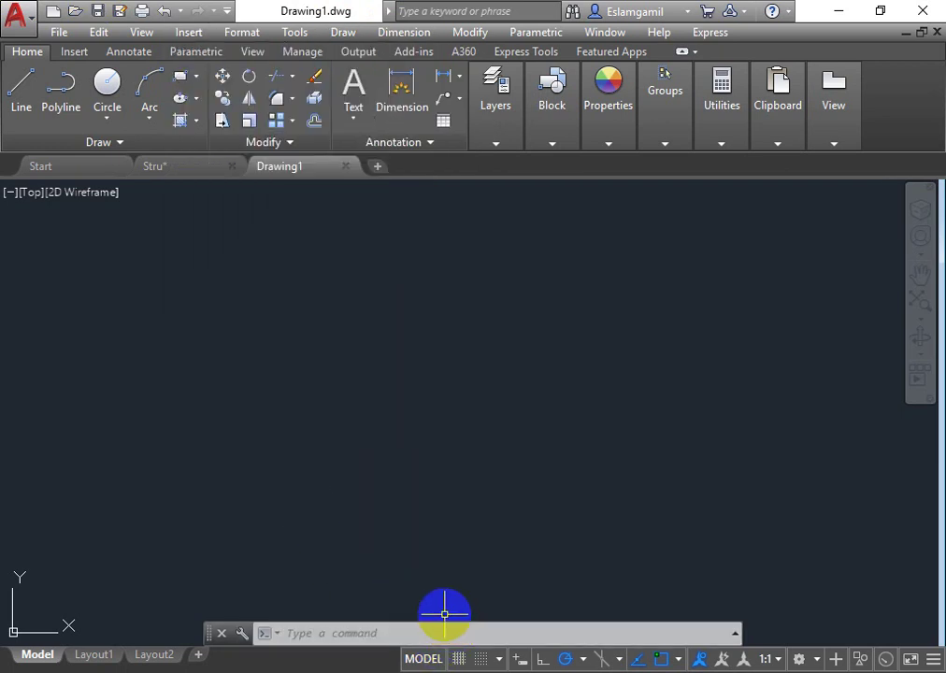
# Step: Hide the menu bar and show it again
pyautogui.click(227, 10)
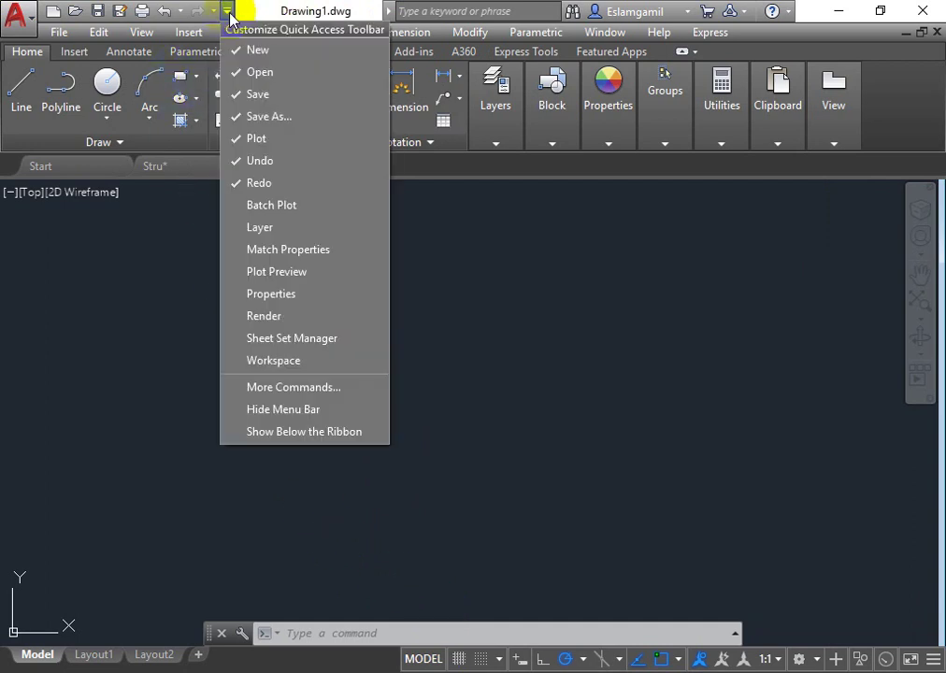
pyautogui.click(283, 413)
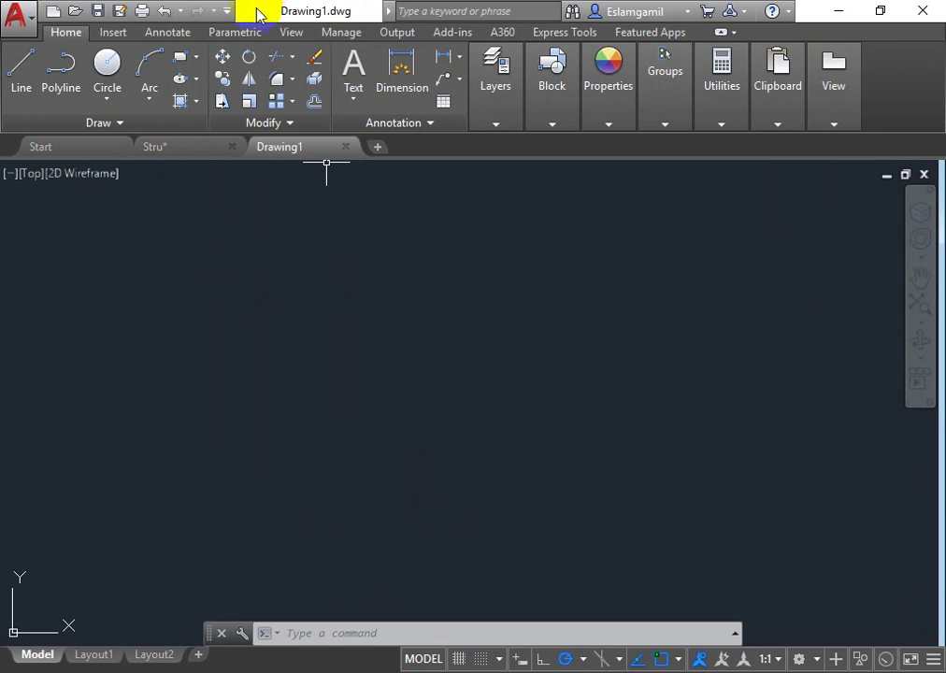
pyautogui.click(227, 11)
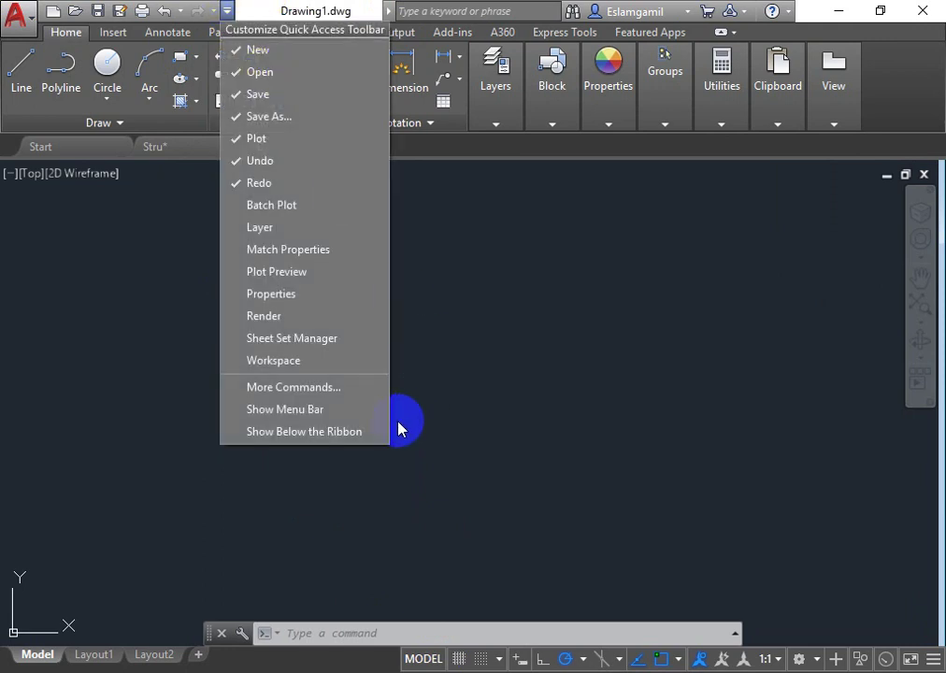
pyautogui.click(314, 410)
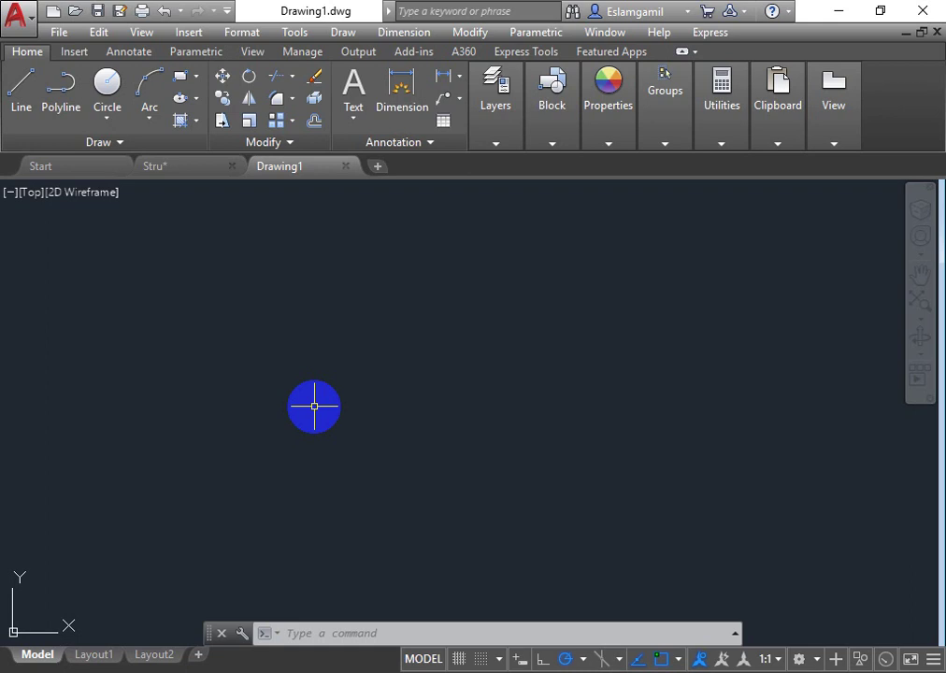
# Step: Set the drawing's length unit to meters with the -DWGUNITS command, accepting the default answers for the remaining options
pyautogui.write('-')
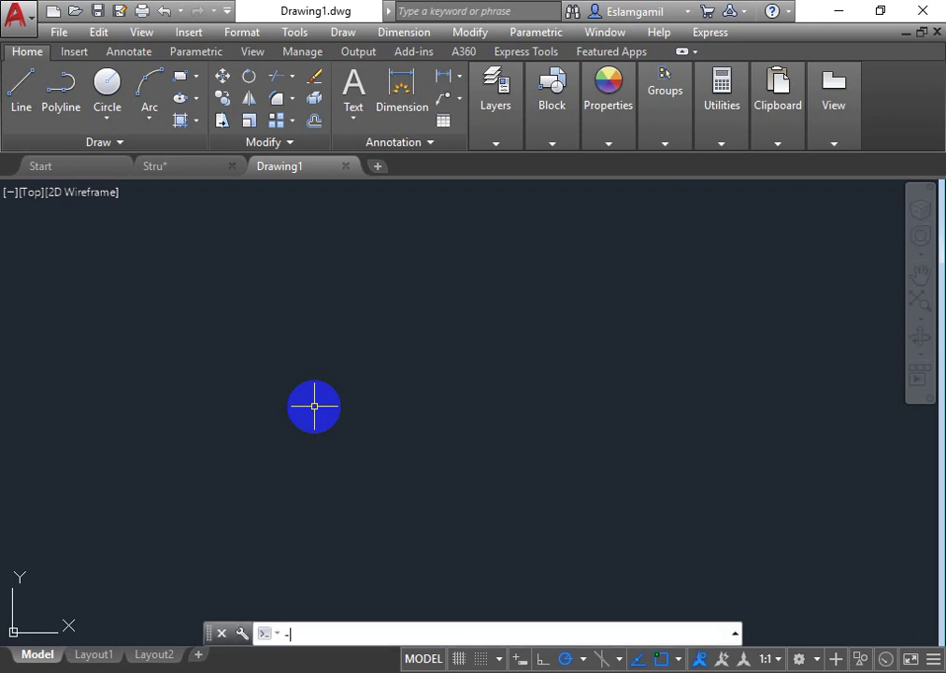
pyautogui.write('DWG')
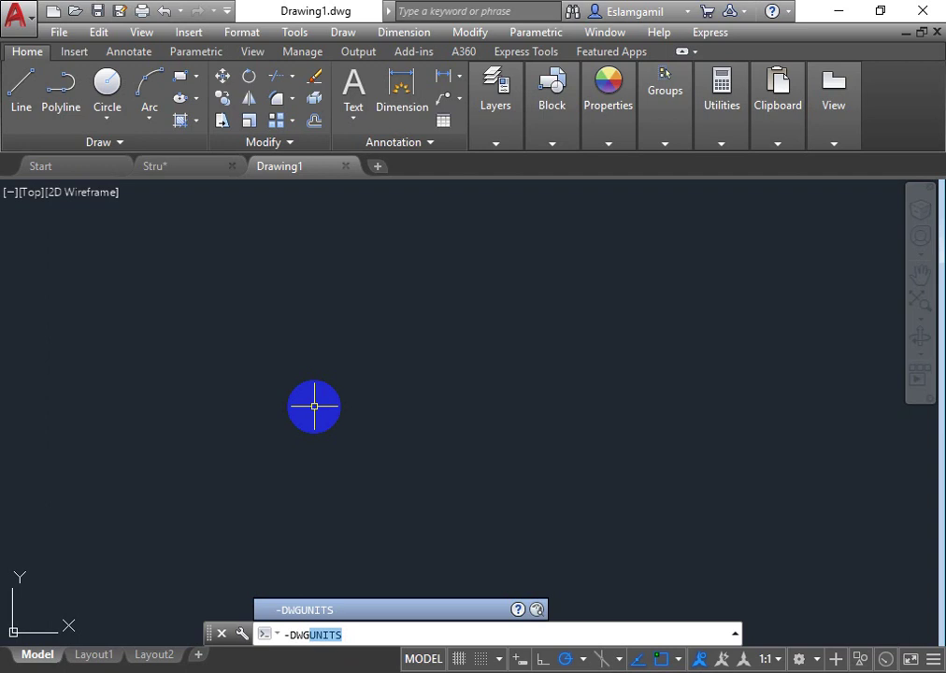
pyautogui.press('Return')
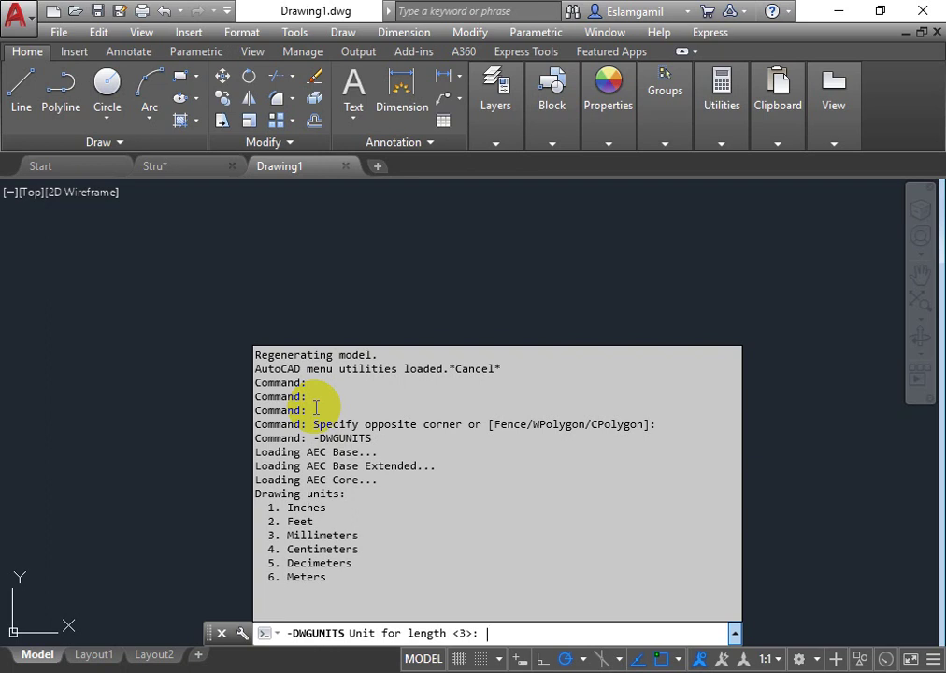
pyautogui.click(315, 408)
pyautogui.write('6')
pyautogui.press('Return')
pyautogui.press('Return')
pyautogui.press('Return')
pyautogui.press('Return')
pyautogui.press('Return')
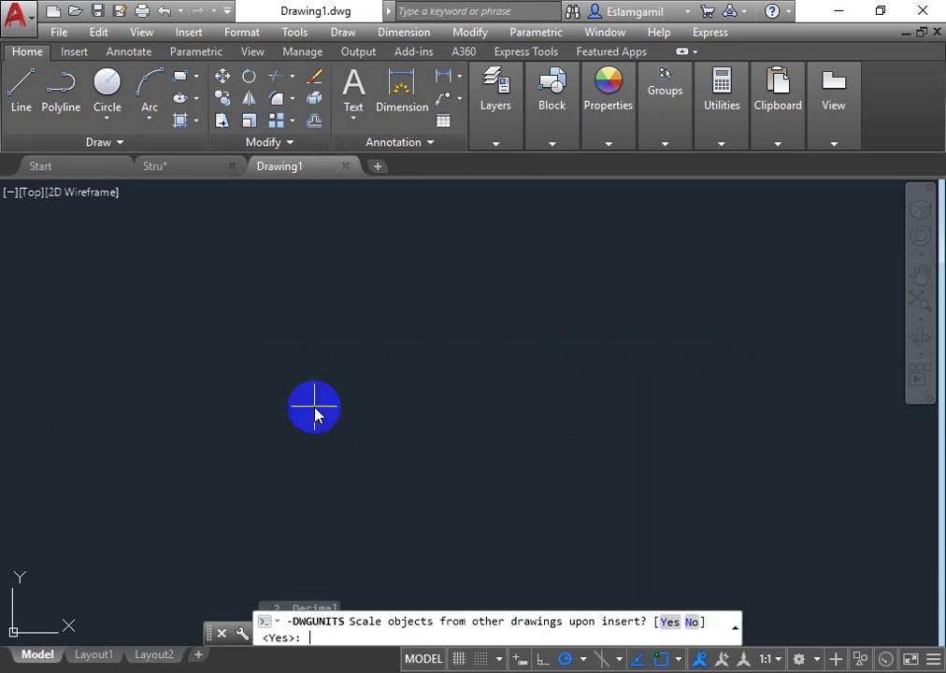
pyautogui.press('Return')
pyautogui.press('Return')
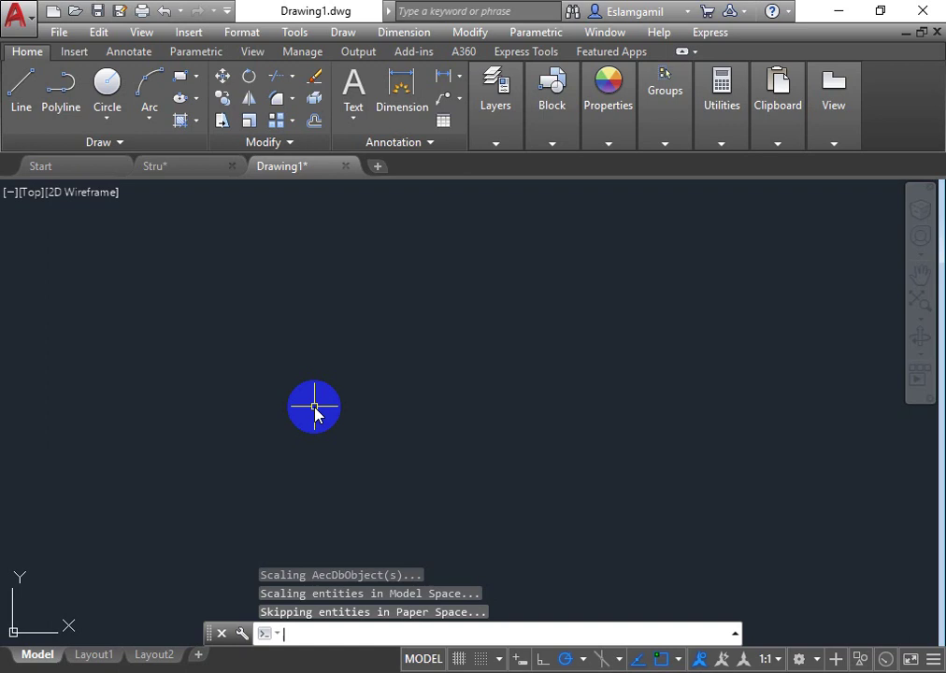
pyautogui.click(315, 412)
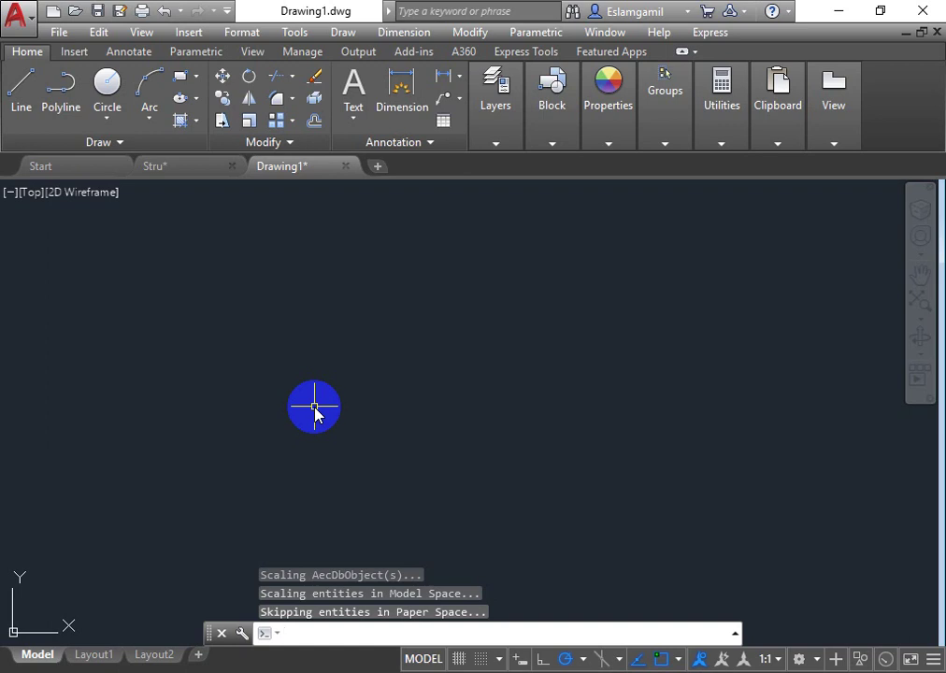
# Step: Examine the color choices for the 2D model space uniform background in the display options
pyautogui.rightClick(358, 634)
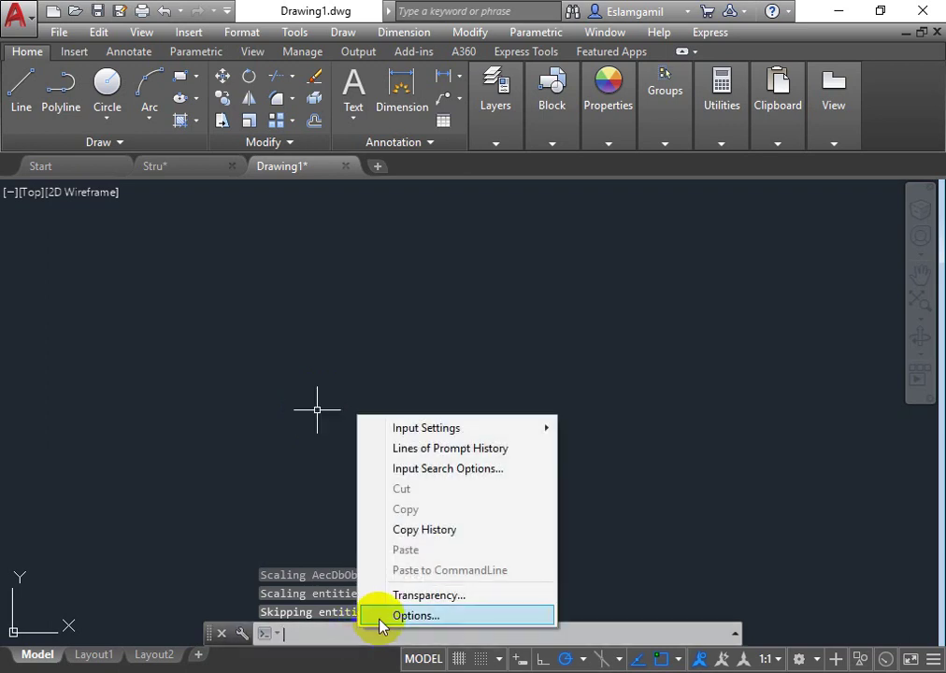
pyautogui.click(378, 617)
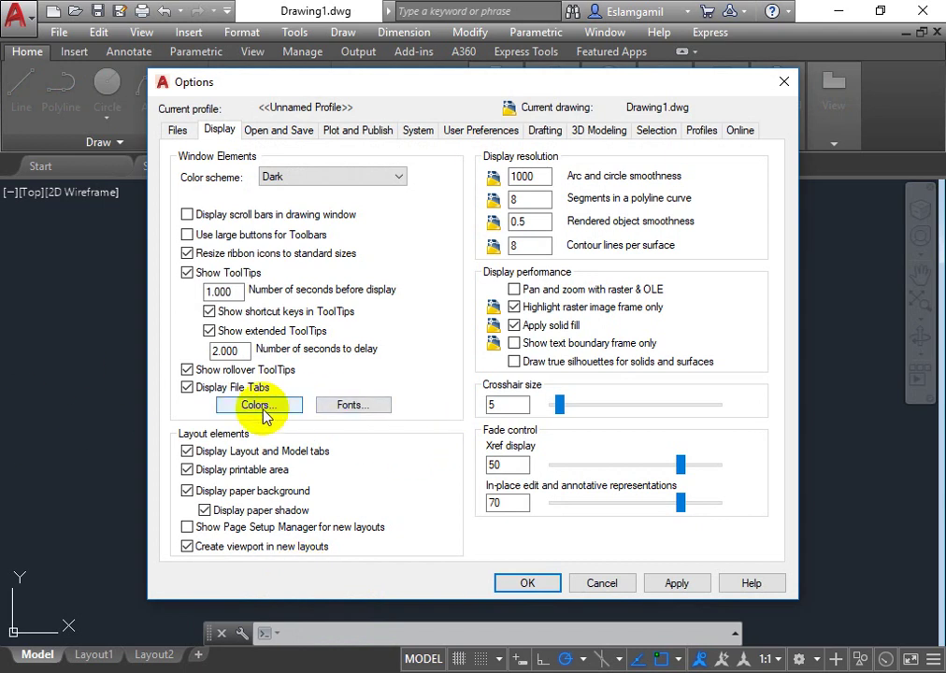
pyautogui.click(298, 404)
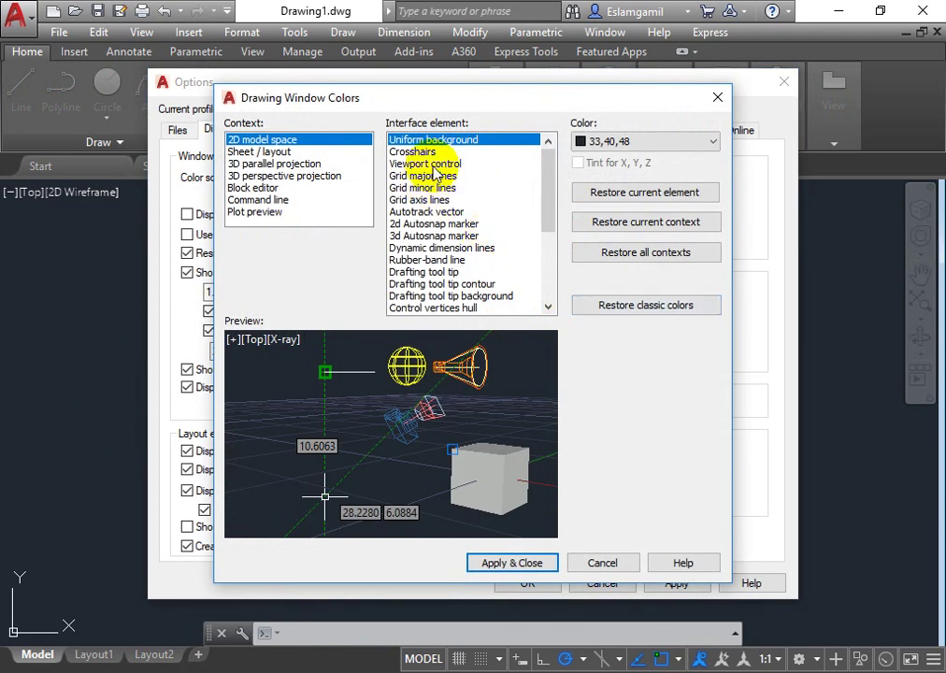
pyautogui.click(705, 143)
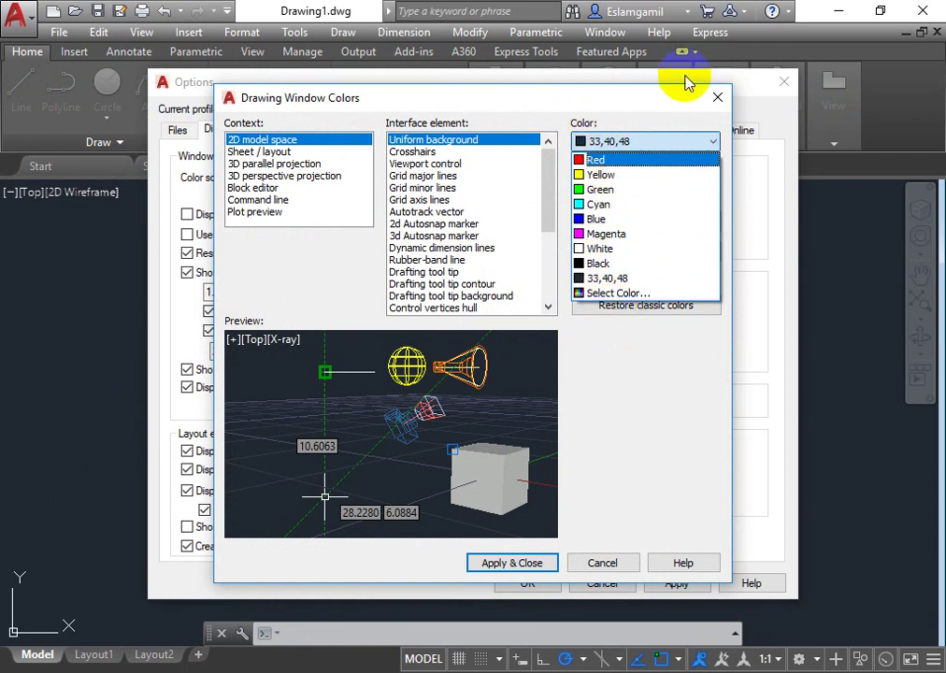
pyautogui.click(717, 98)
pyautogui.click(716, 97)
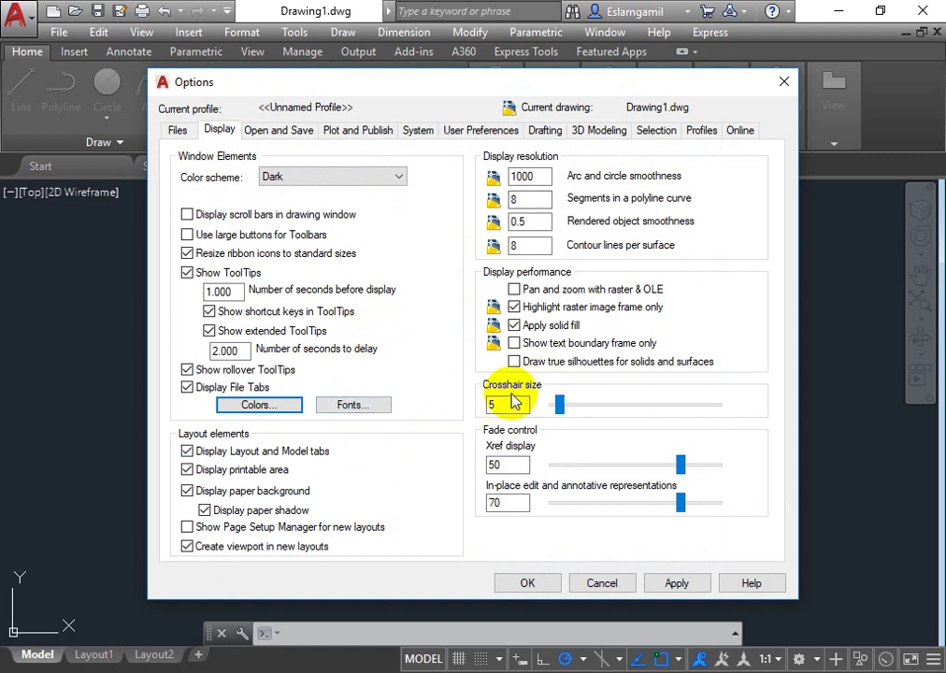
pyautogui.click(598, 582)
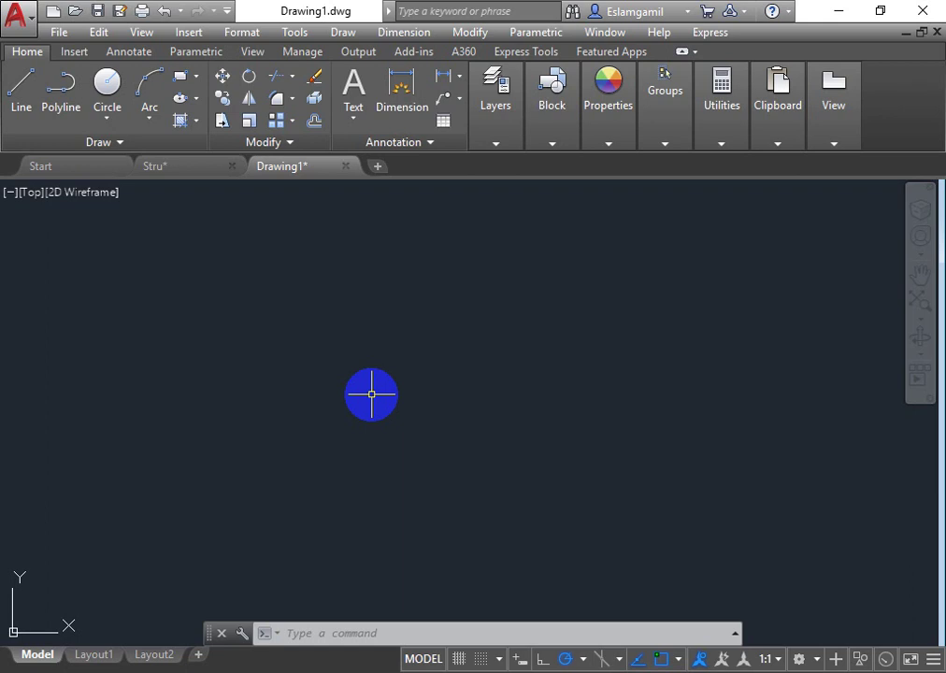
# Step: Set the crosshair size to 54 in the display options
pyautogui.rightClick(318, 630)
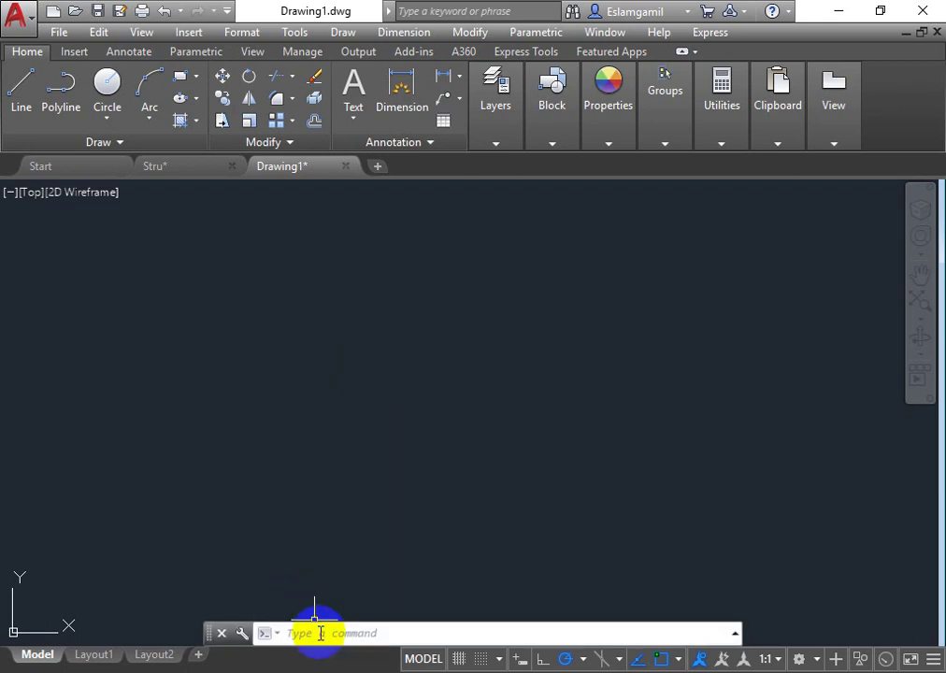
pyautogui.click(345, 616)
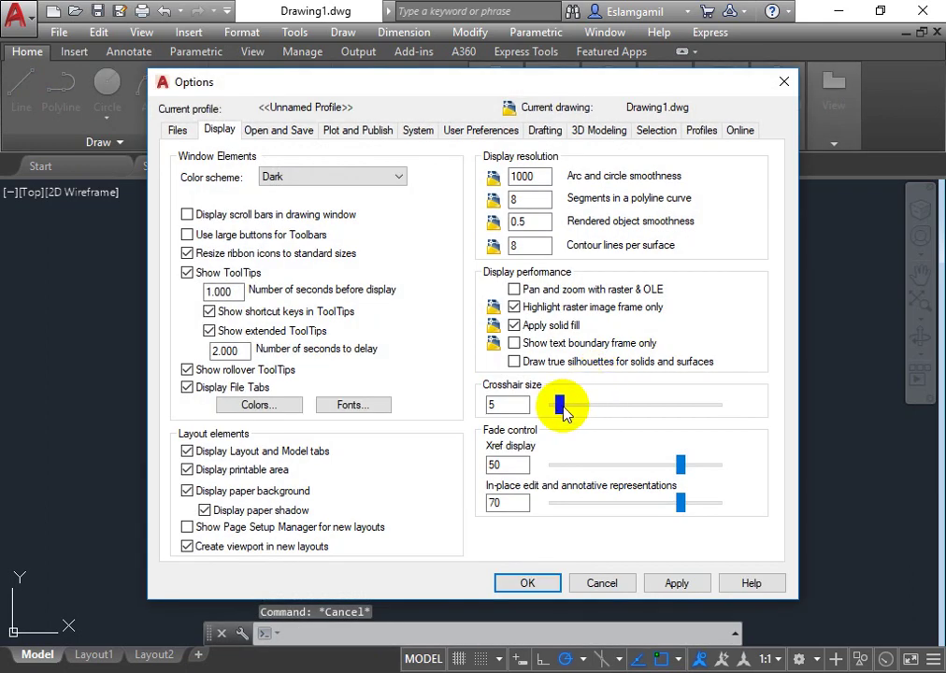
pyautogui.moveTo(561, 406); pyautogui.dragTo(640, 404)
pyautogui.click(510, 582)
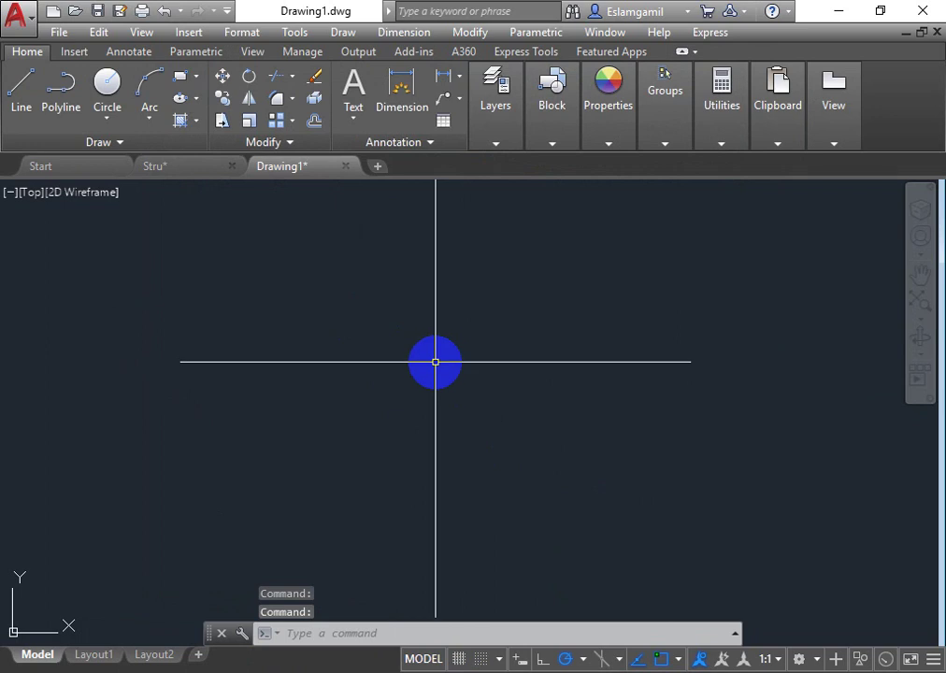
# Step: Set the default file save format to AutoCAD 2000/LT2000 Drawing (*.dwg) in the program options and check the automatic save interval
pyautogui.rightClick(570, 633)
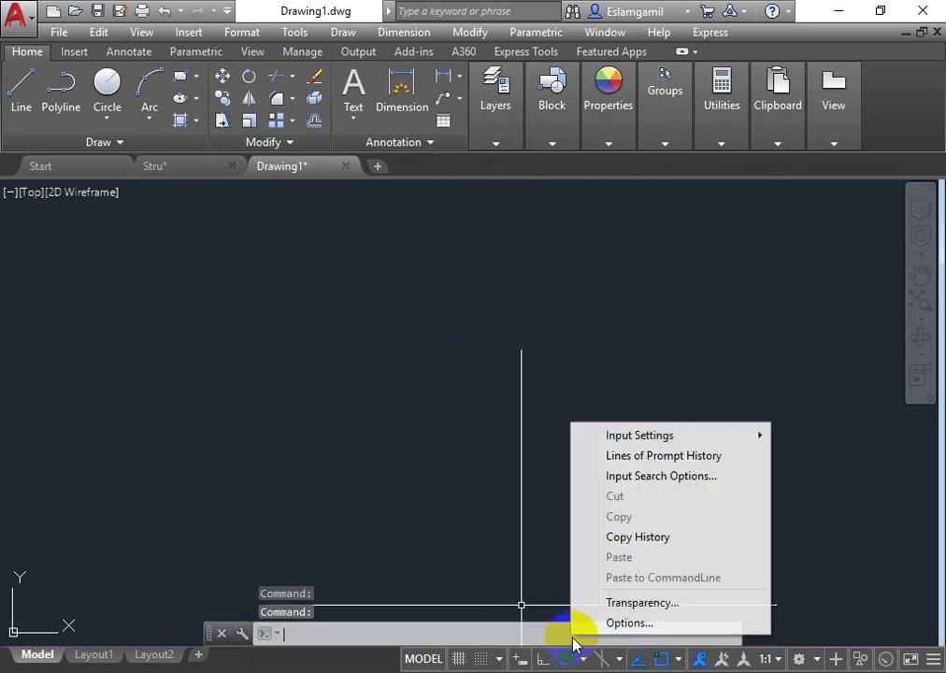
pyautogui.click(581, 625)
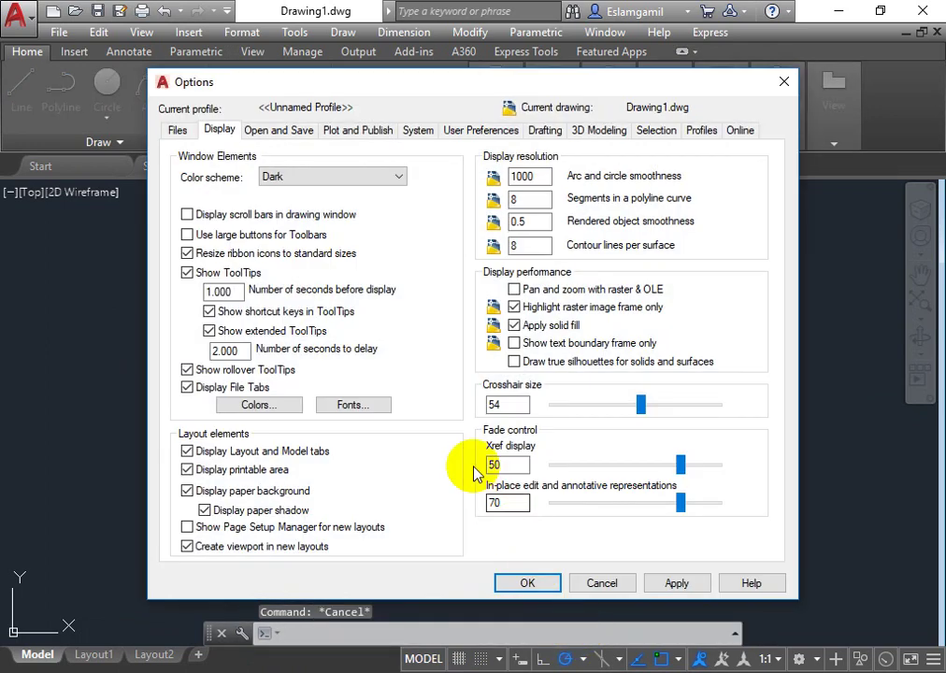
pyautogui.click(302, 136)
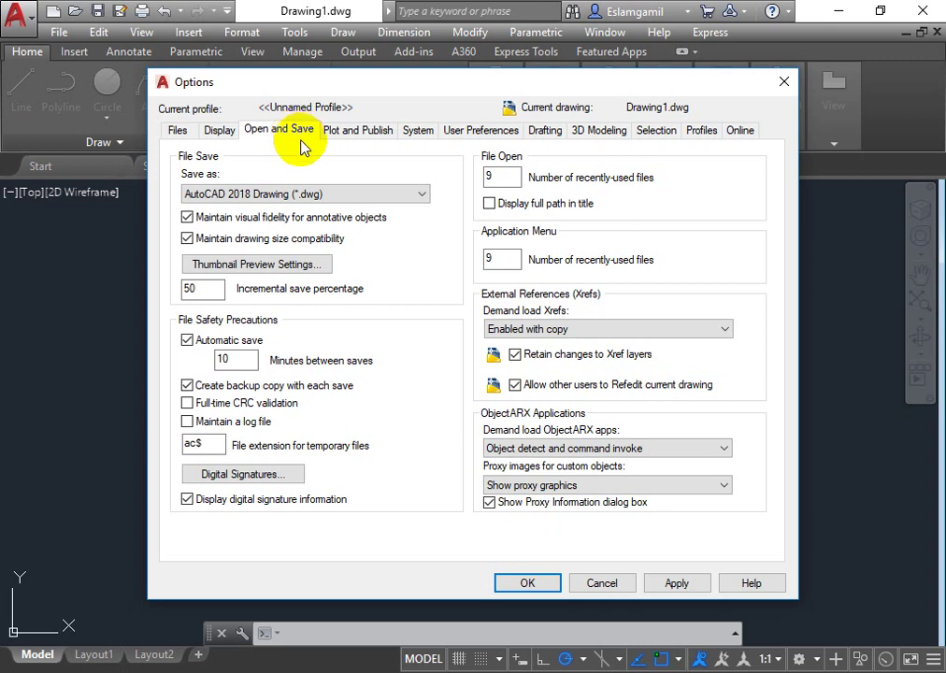
pyautogui.click(390, 194)
pyautogui.scroll(-2, 341, 267)
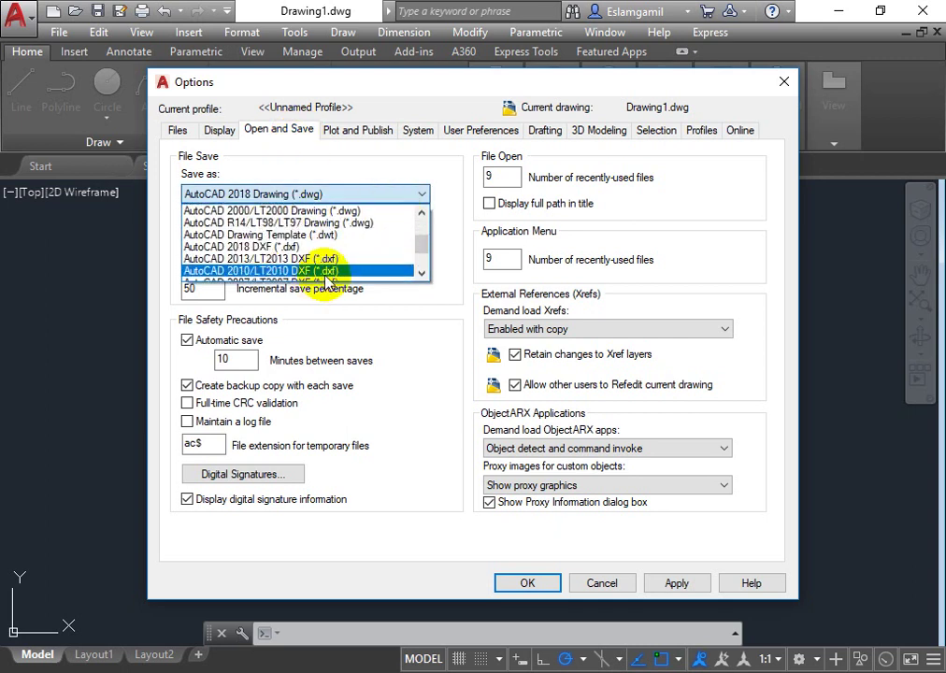
pyautogui.scroll(1, 350, 229)
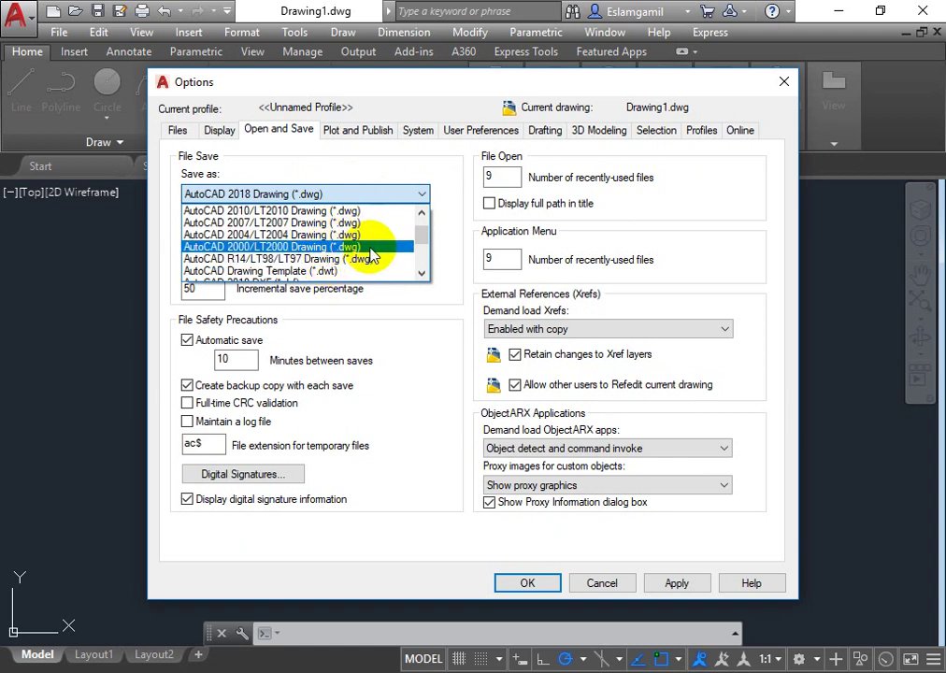
pyautogui.click(365, 248)
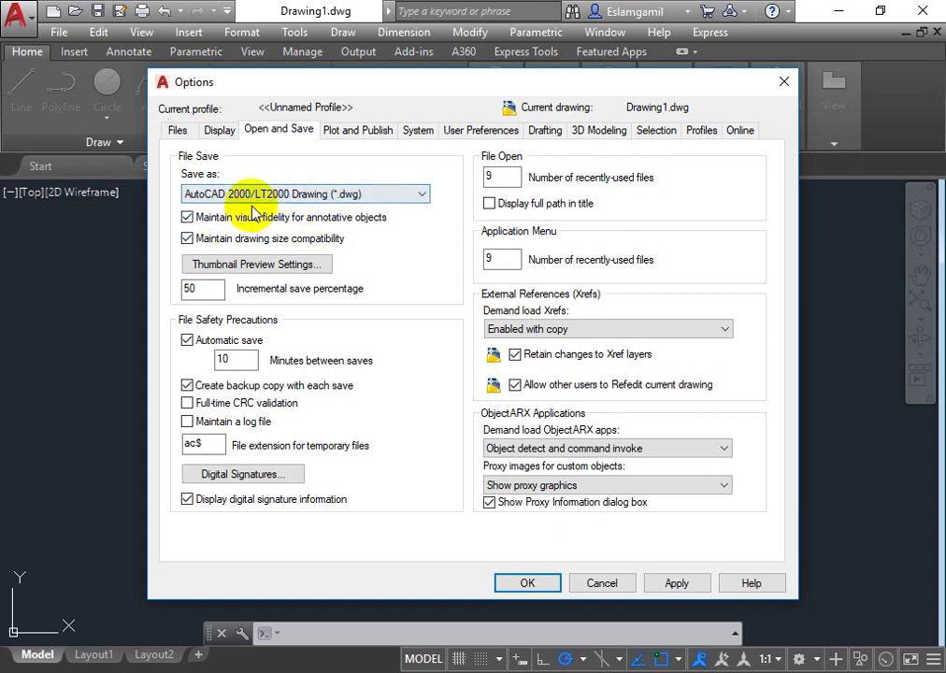
pyautogui.doubleClick(234, 360)
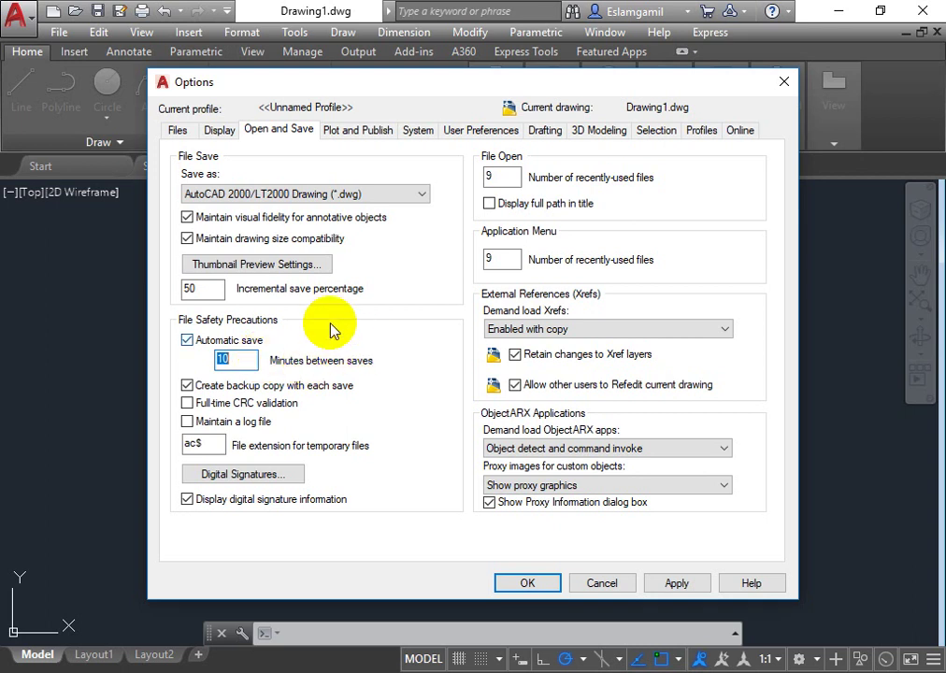
# Step: Review the right-click customization modes in the user preferences and accept the options
pyautogui.click(353, 133)
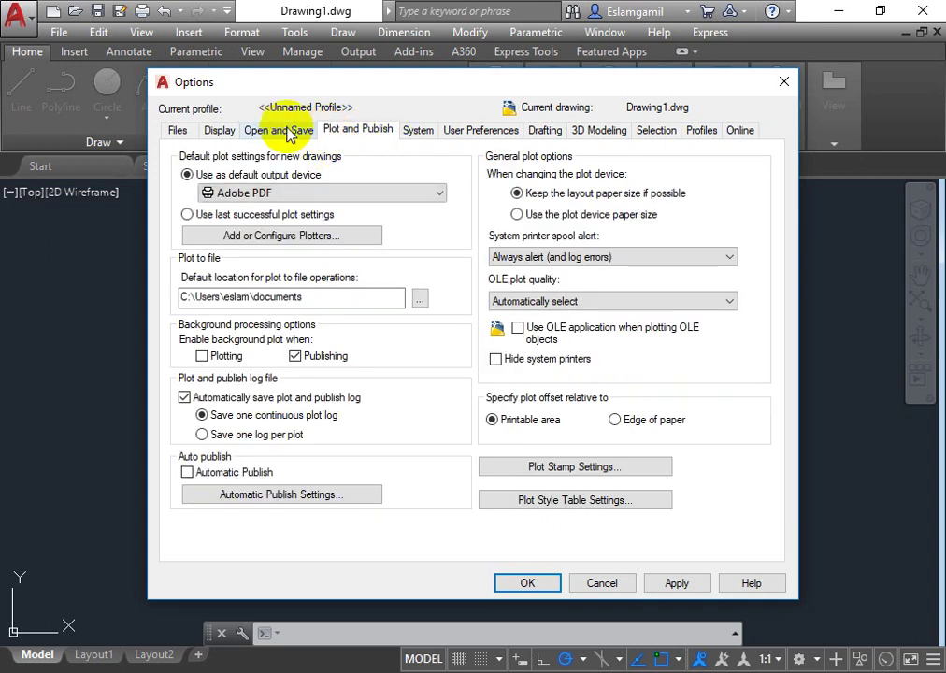
pyautogui.click(455, 135)
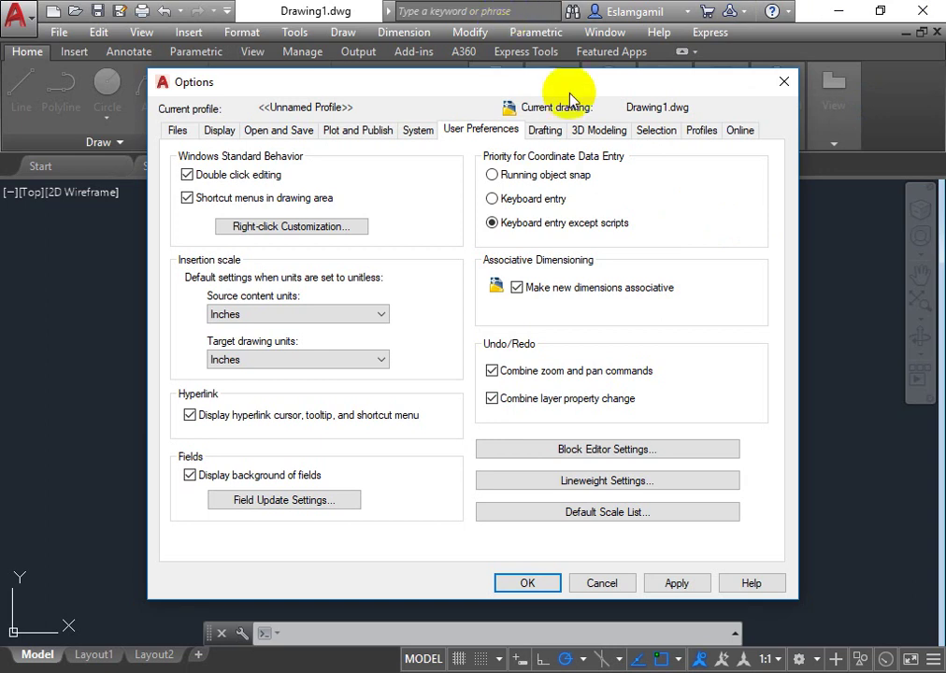
pyautogui.click(323, 228)
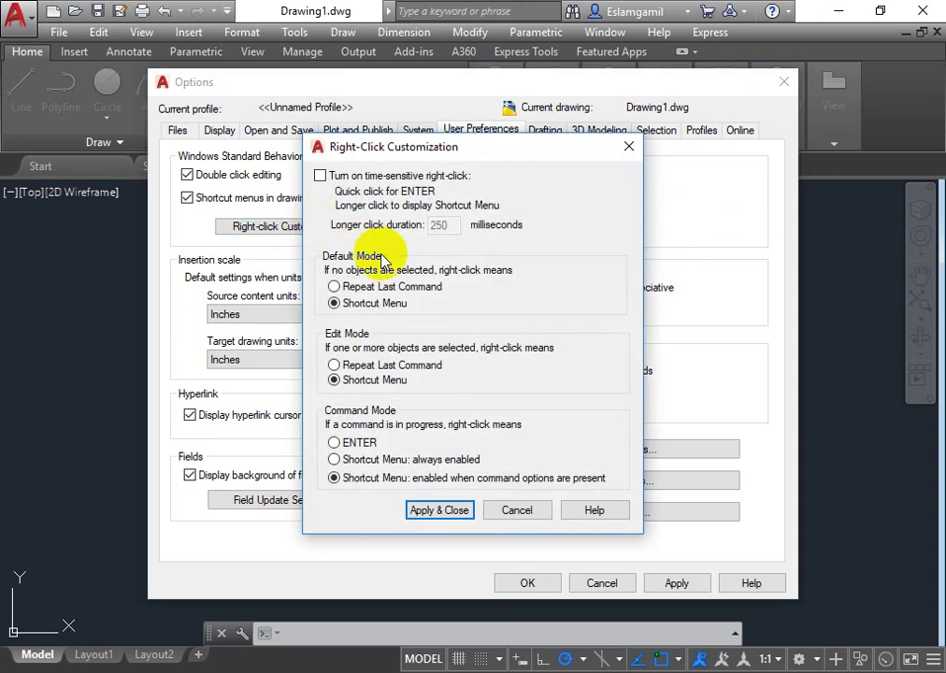
pyautogui.moveTo(382, 159); pyautogui.dragTo(258, 151)
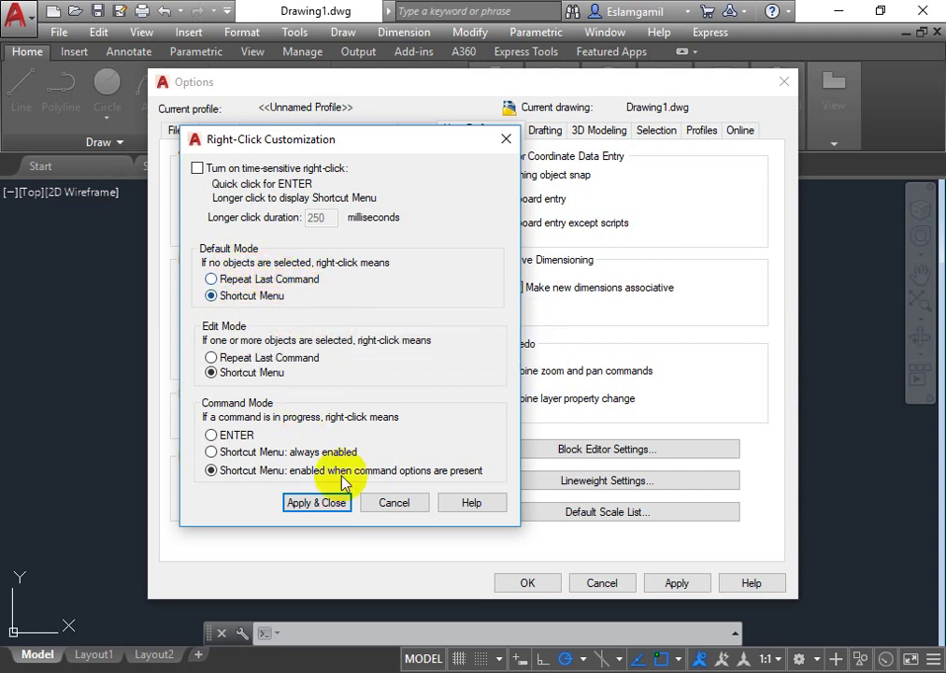
pyautogui.click(308, 503)
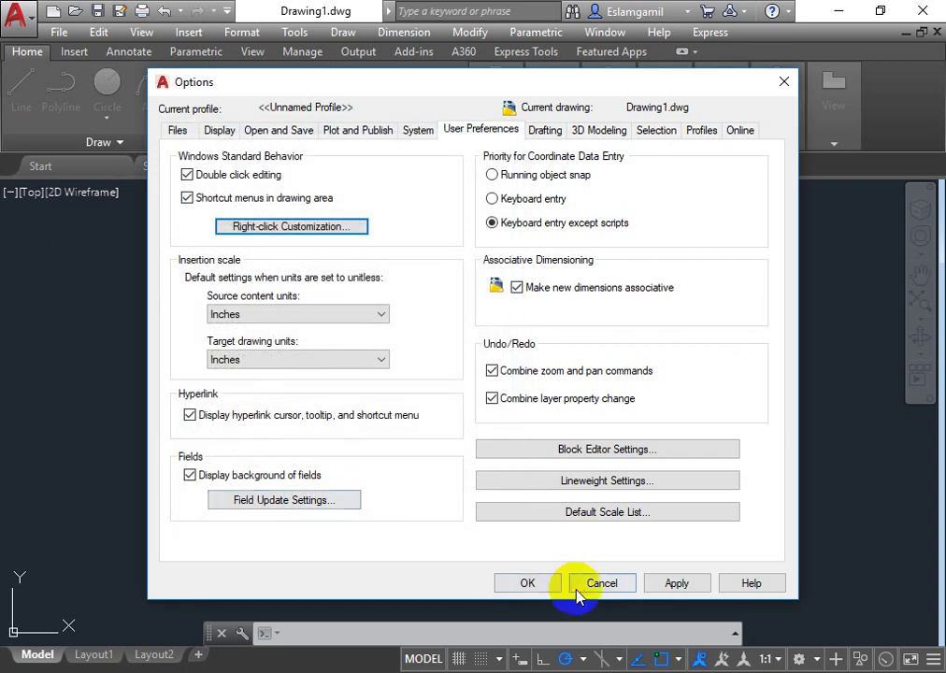
pyautogui.click(533, 585)
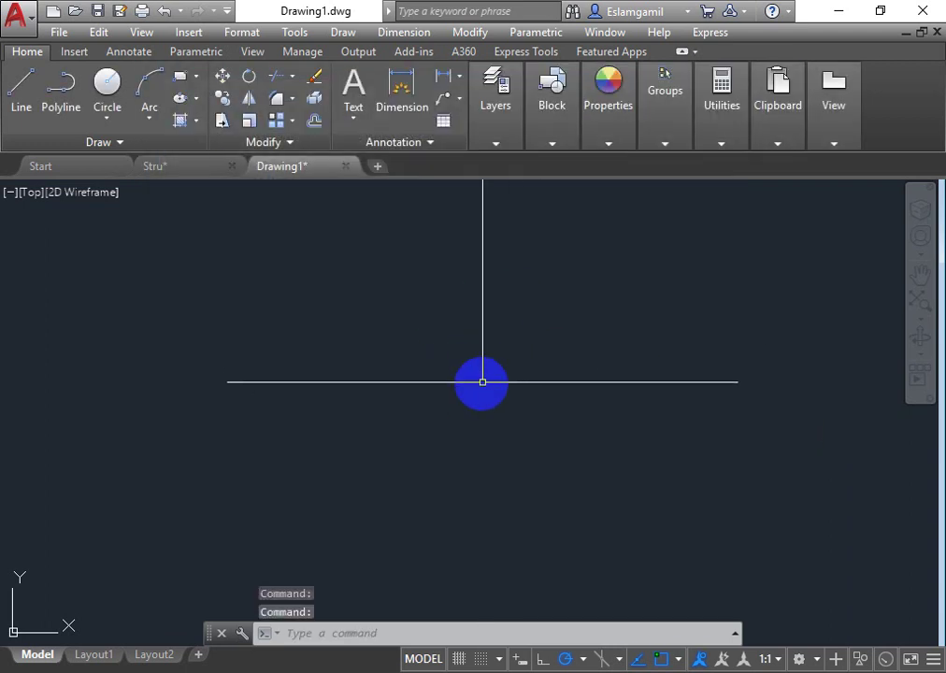
# Step: Examine the drawing area's shortcut menu with no objects selected and dismiss it
pyautogui.rightClick(467, 354)
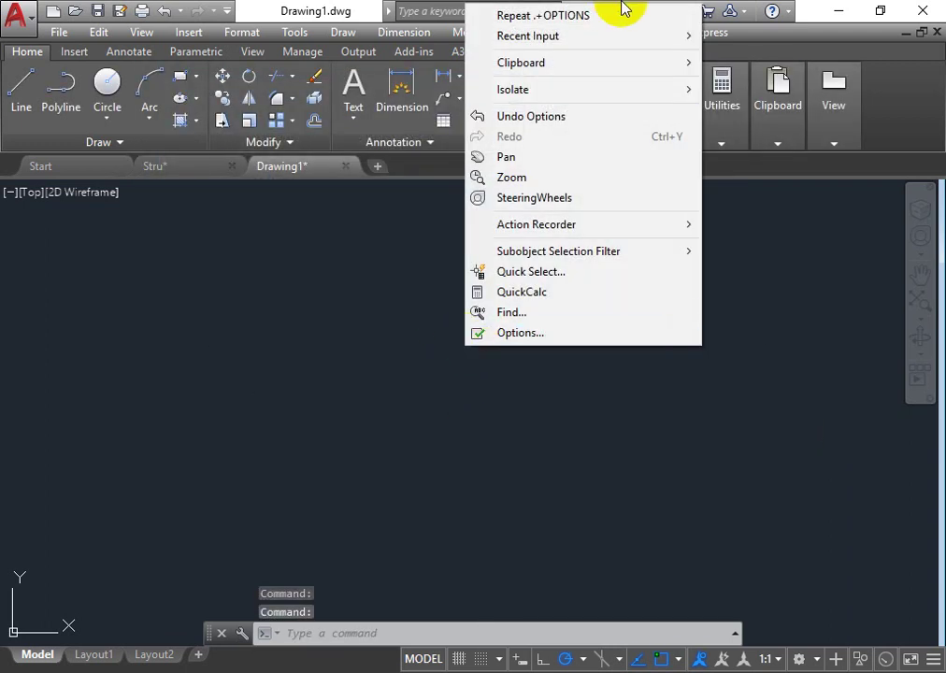
pyautogui.click(353, 600)
pyautogui.click(199, 339)
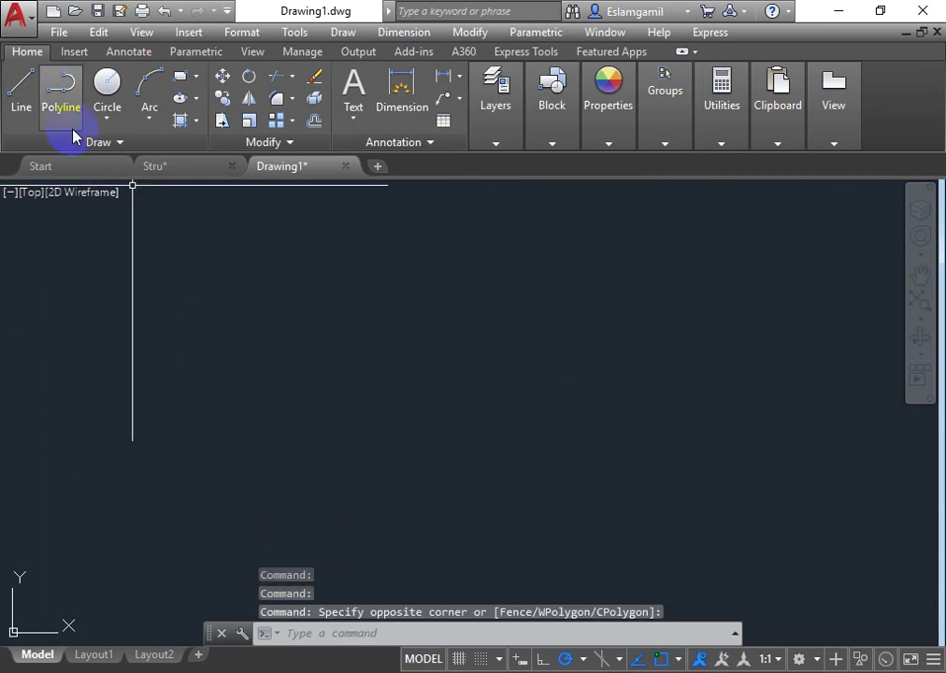
# Step: Draw a zigzag of four connected line segments across the middle and right of the drawing area
pyautogui.click(20, 94)
pyautogui.click(387, 415)
pyautogui.click(474, 271)
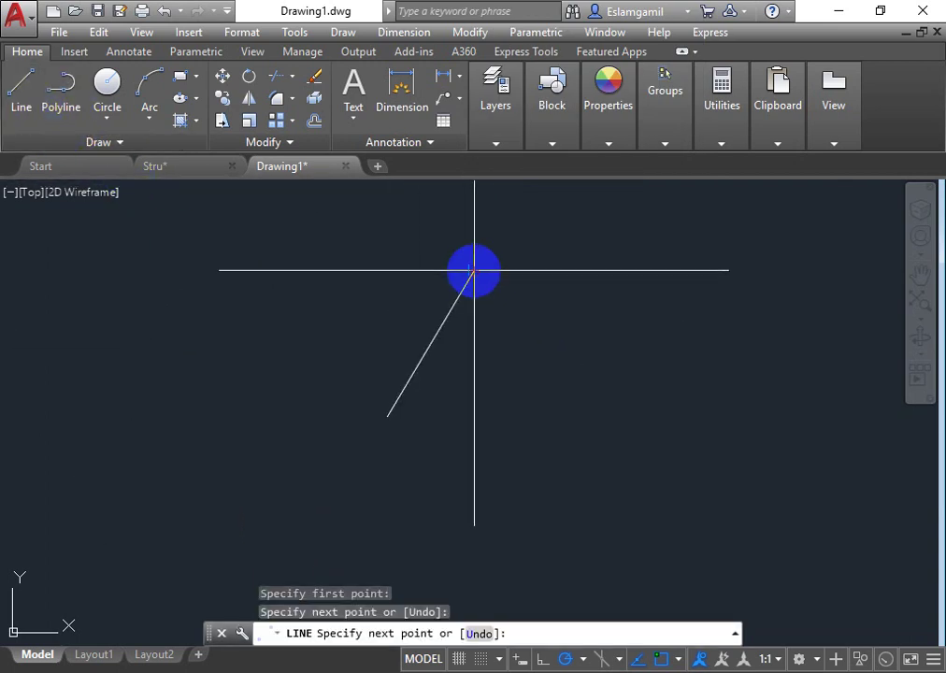
pyautogui.click(576, 433)
pyautogui.click(694, 252)
pyautogui.click(753, 414)
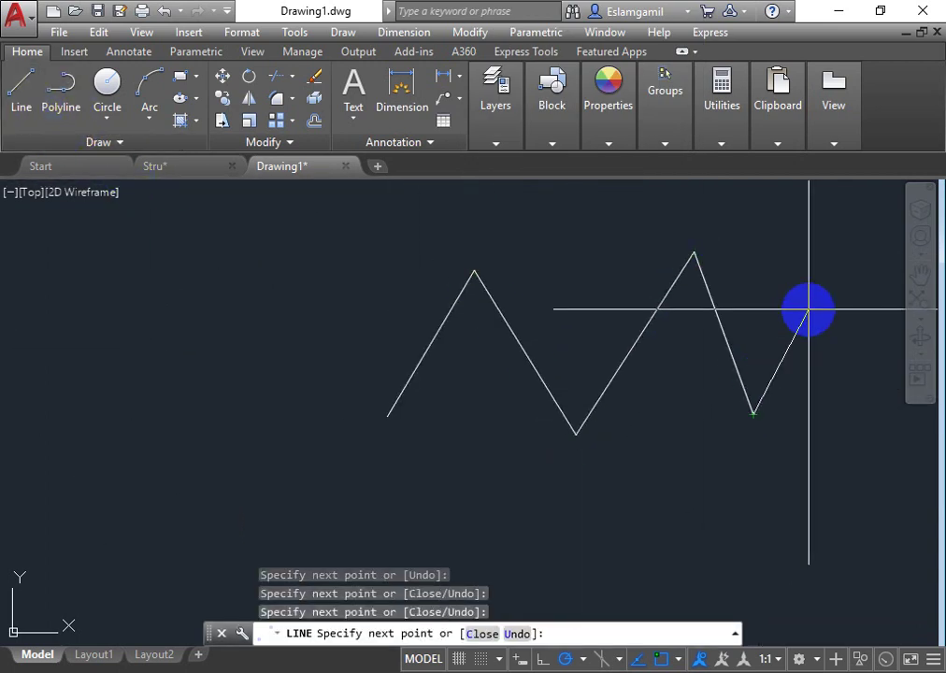
pyautogui.press('Escape')
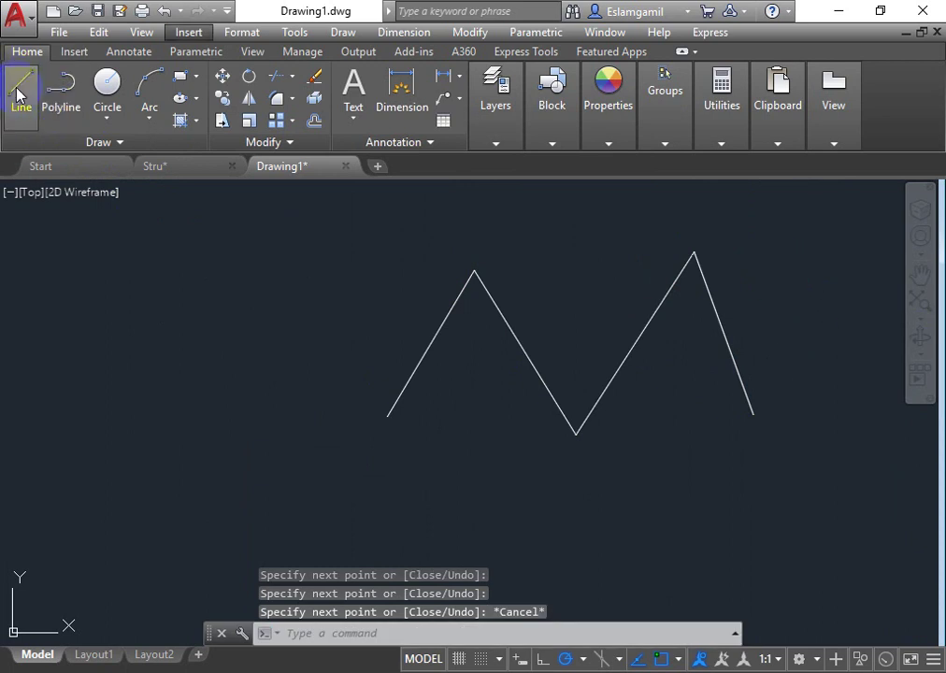
# Step: Set right-click with no objects selected to Repeat Last Command in the right-click customization and accept the options
pyautogui.rightClick(177, 415)
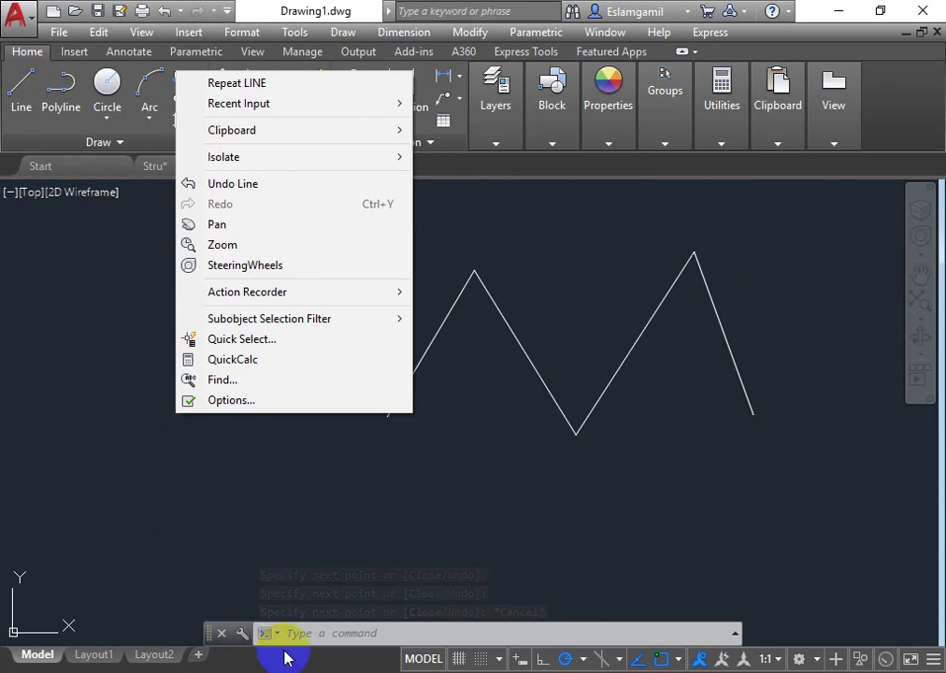
pyautogui.click(540, 633)
pyautogui.rightClick(540, 633)
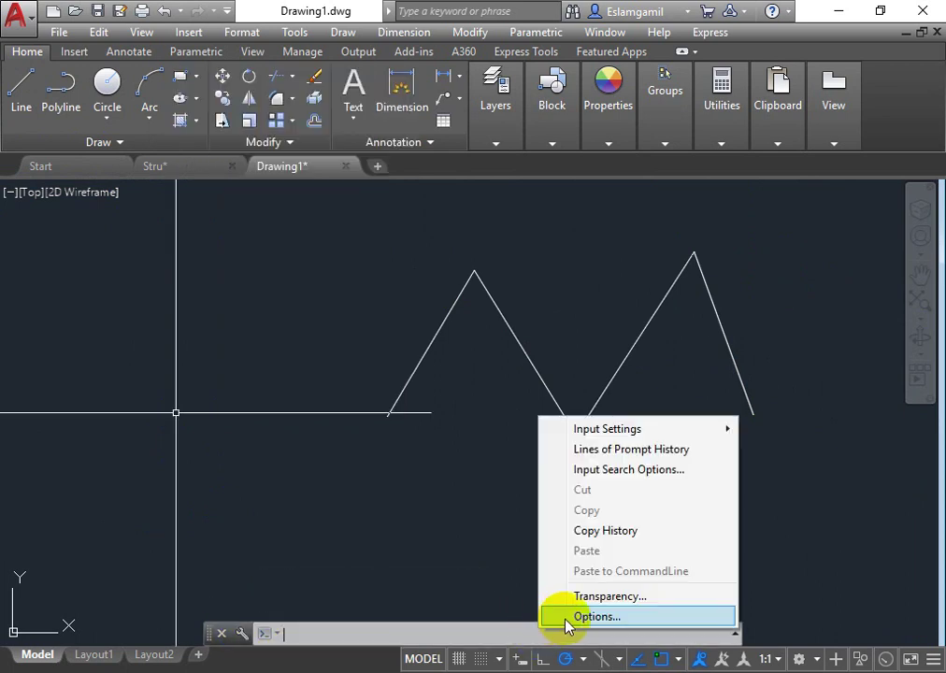
pyautogui.click(568, 618)
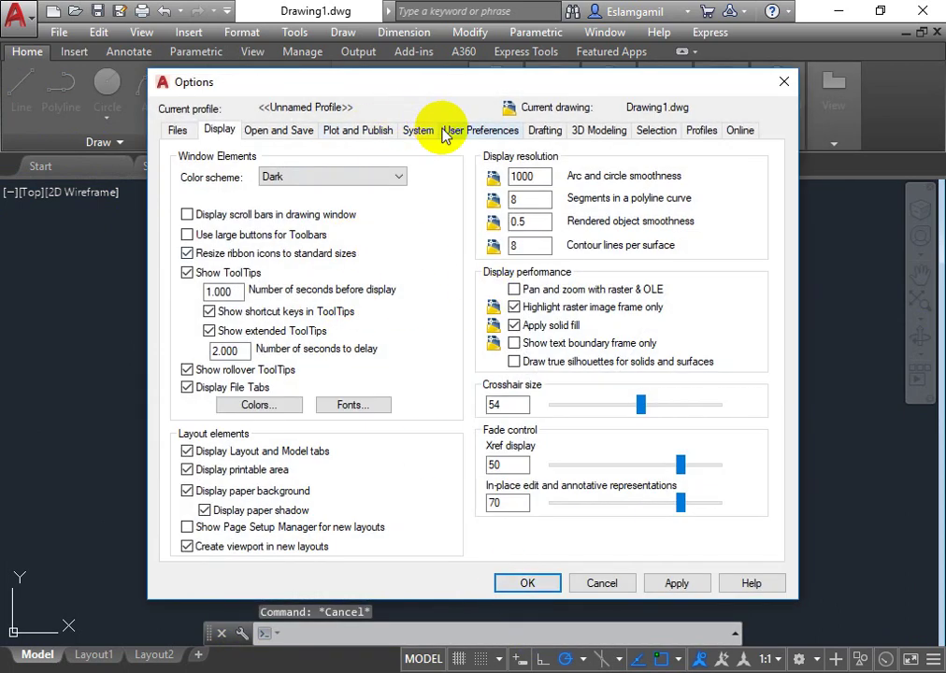
pyautogui.click(445, 136)
pyautogui.click(383, 228)
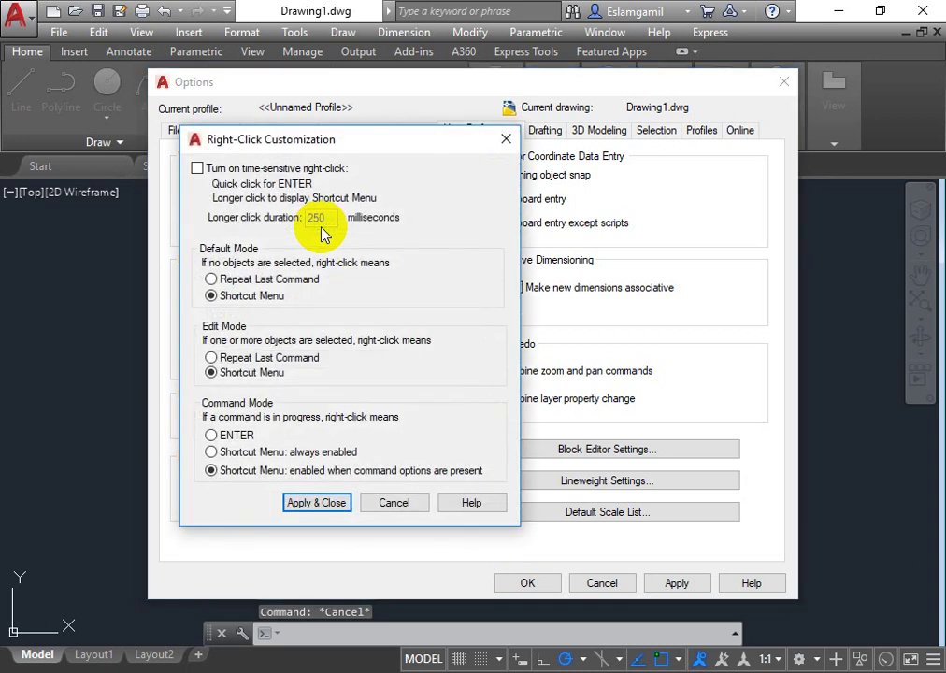
pyautogui.click(268, 280)
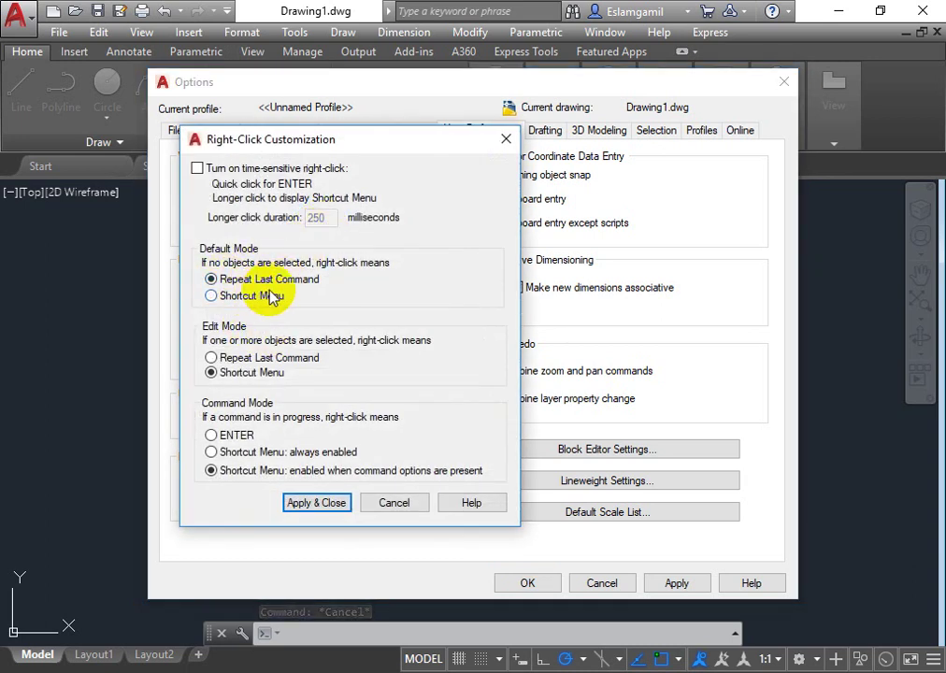
pyautogui.click(316, 507)
pyautogui.click(529, 581)
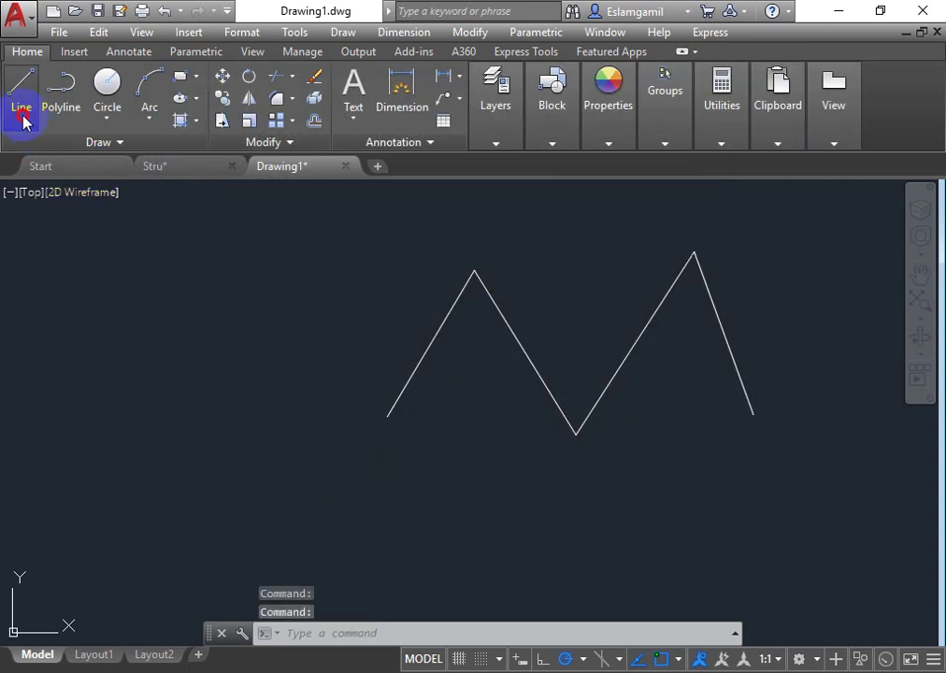
# Step: Draw a smaller zigzag of three connected line segments in the upper-left part of the drawing area
pyautogui.click(21, 112)
pyautogui.click(109, 264)
pyautogui.click(180, 201)
pyautogui.click(260, 333)
pyautogui.click(334, 261)
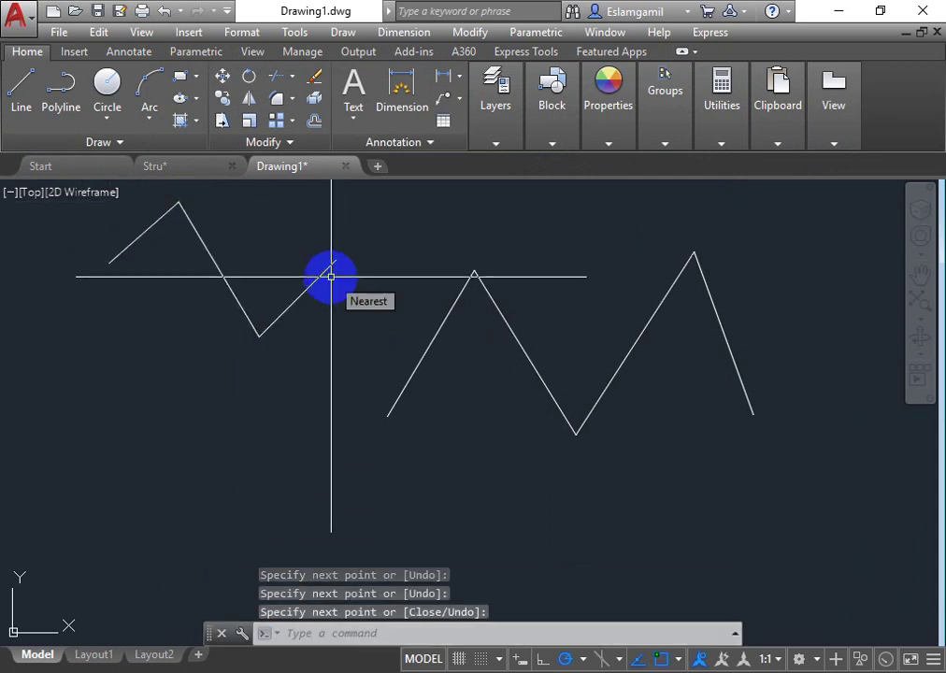
pyautogui.press('Escape')
# Step: Repeat the Line command to draw three connected segments below the two existing zigzags and finish the command
pyautogui.rightClick(186, 482)
pyautogui.click(187, 478)
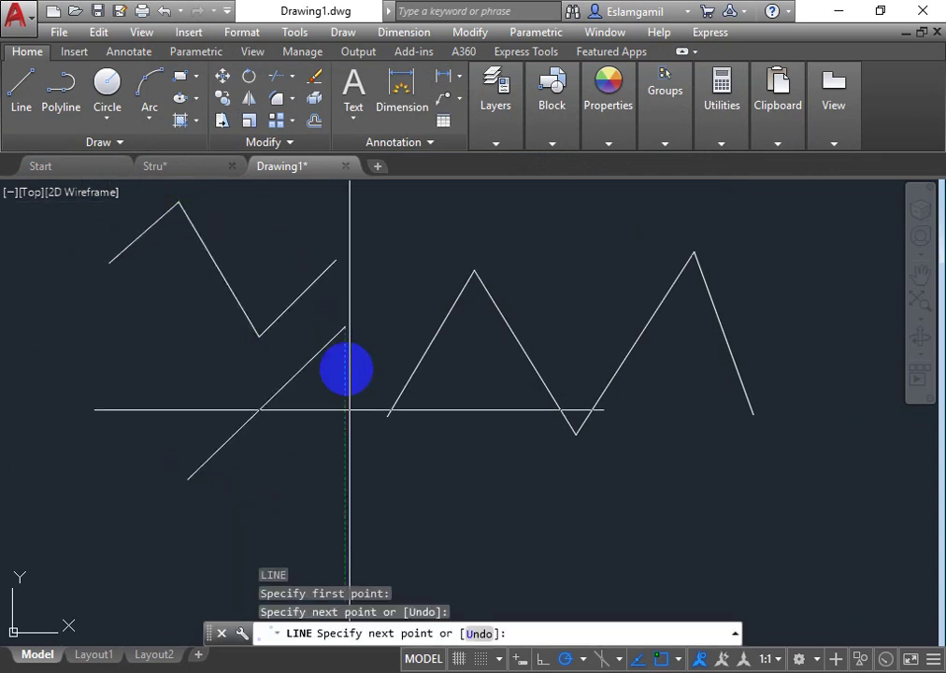
pyautogui.click(362, 479)
pyautogui.click(539, 459)
pyautogui.rightClick(547, 229)
pyautogui.click(572, 242)
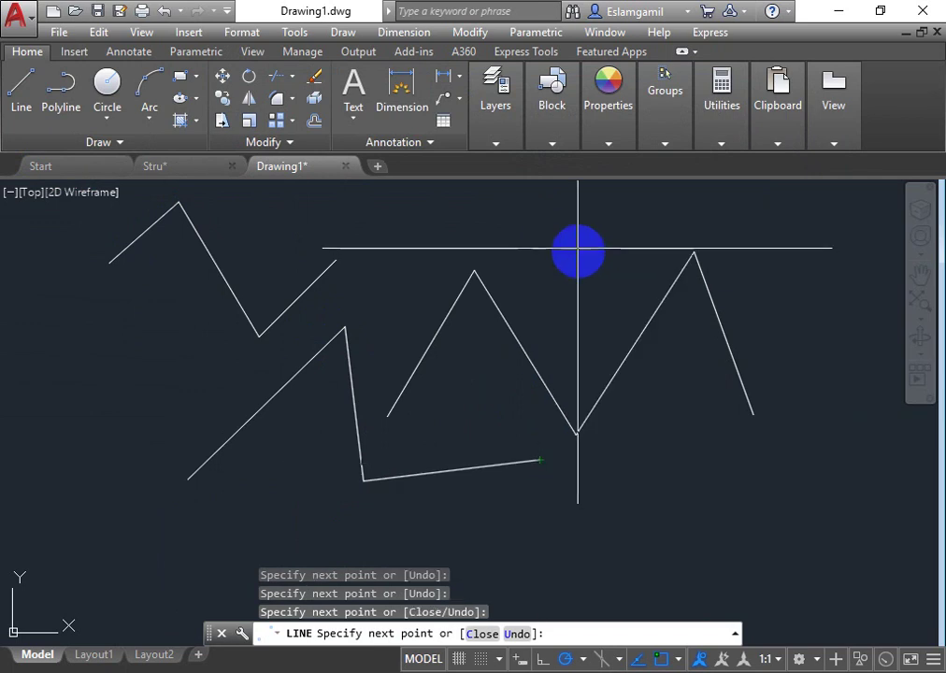
pyautogui.rightClick(577, 248)
pyautogui.click(605, 232)
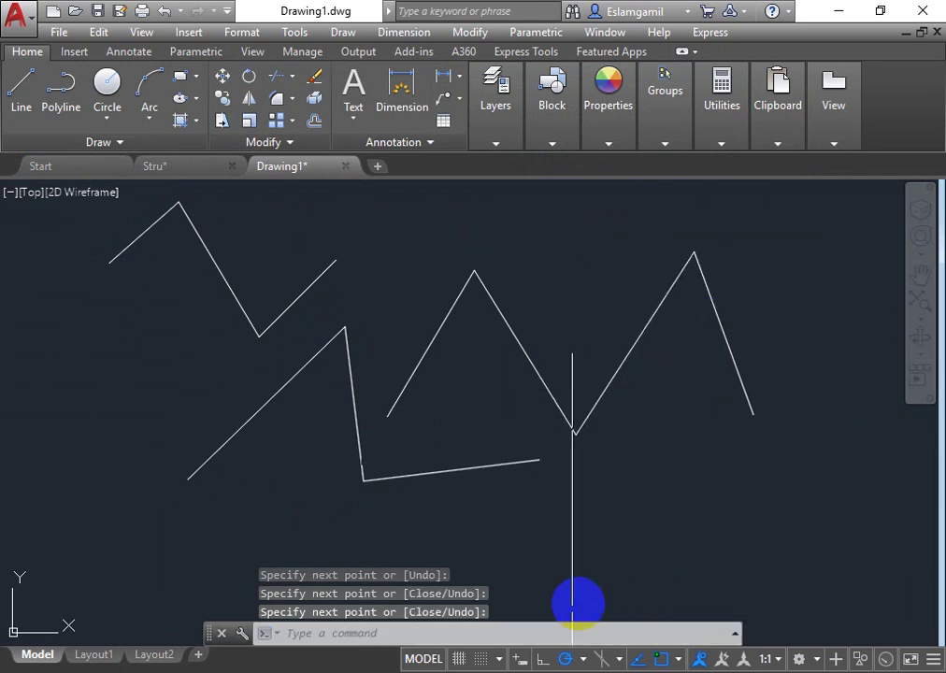
# Step: Review the Edit Mode and Command Mode choices in the right-click customization, keep them and accept the options
pyautogui.click(557, 635)
pyautogui.rightClick(560, 633)
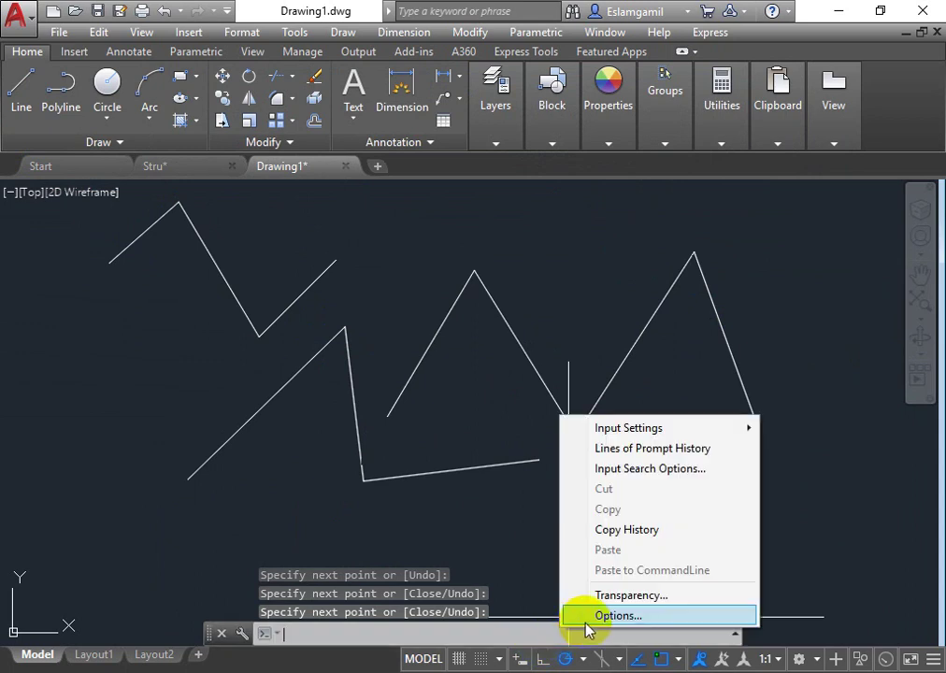
pyautogui.click(583, 612)
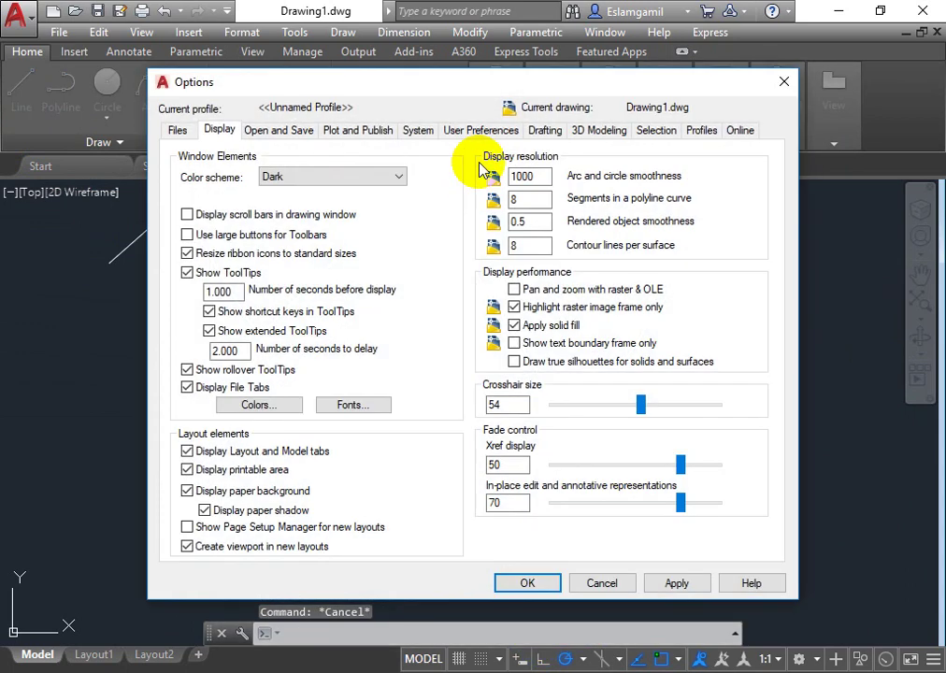
pyautogui.click(481, 130)
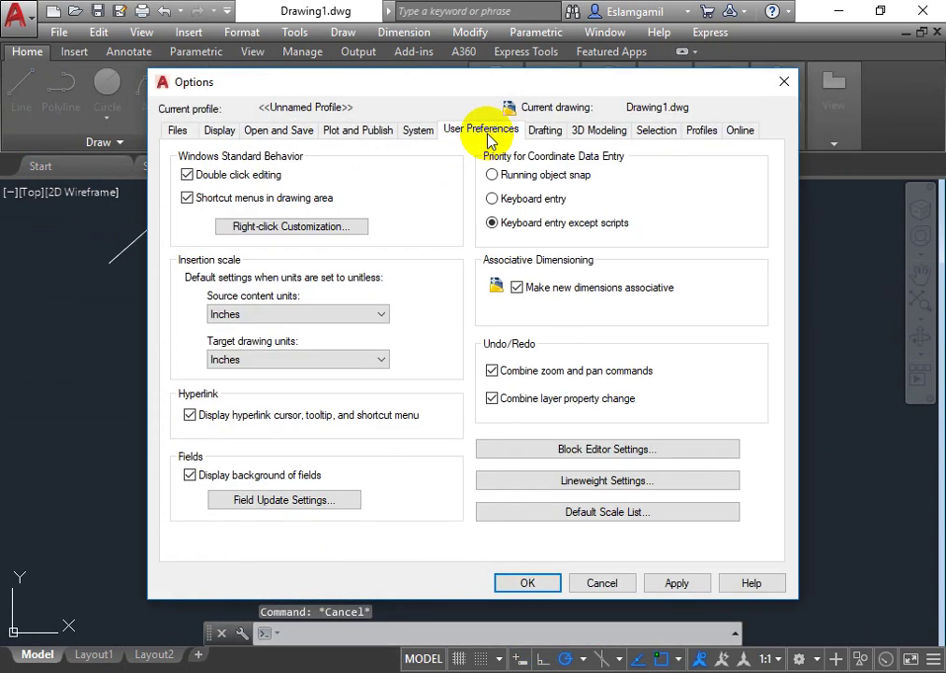
pyautogui.click(267, 225)
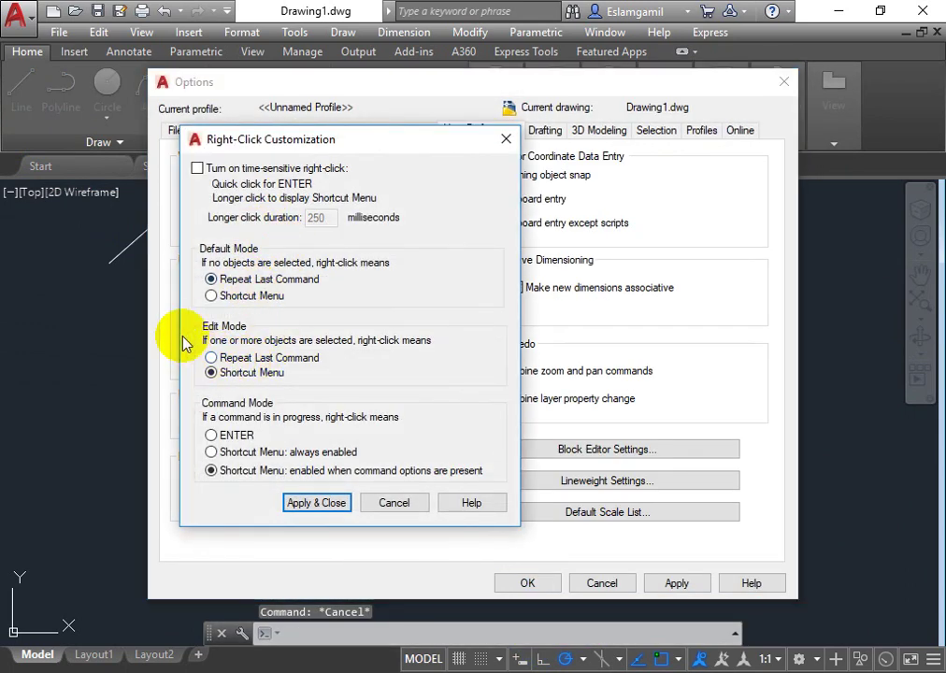
pyautogui.moveTo(264, 358)
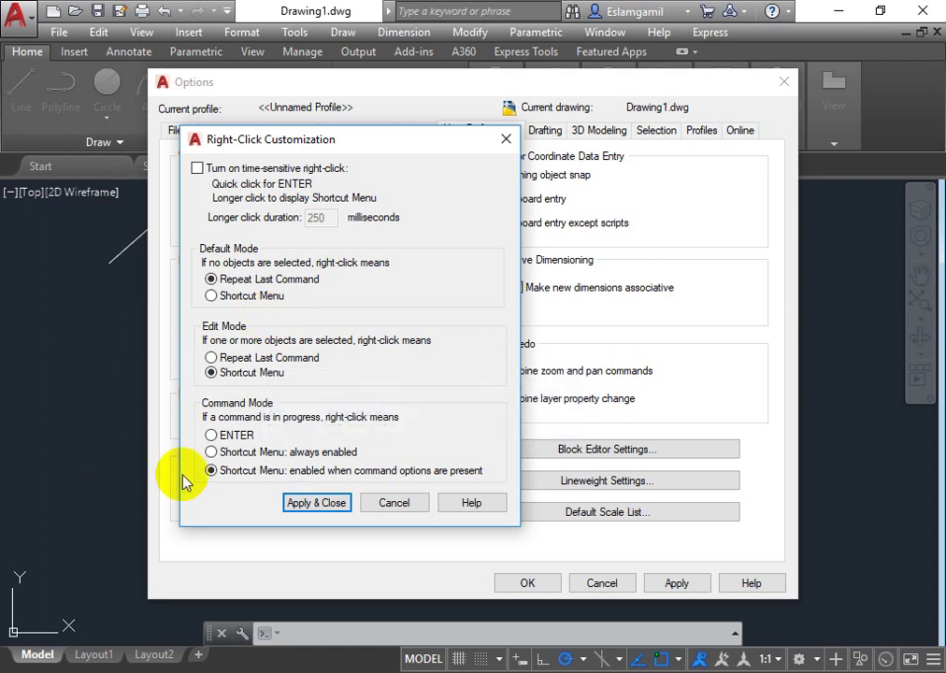
pyautogui.click(316, 501)
pyautogui.click(549, 583)
# Step: Select line segments of the largest zigzag and examine the shortcut menu for the selection
pyautogui.click(723, 317)
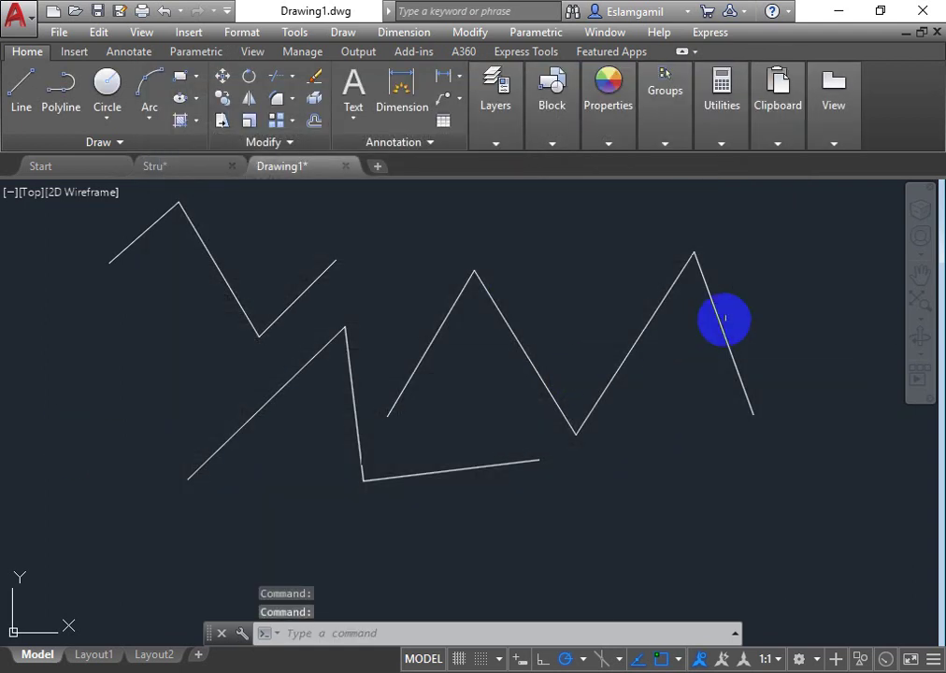
pyautogui.click(572, 260)
pyautogui.rightClick(574, 268)
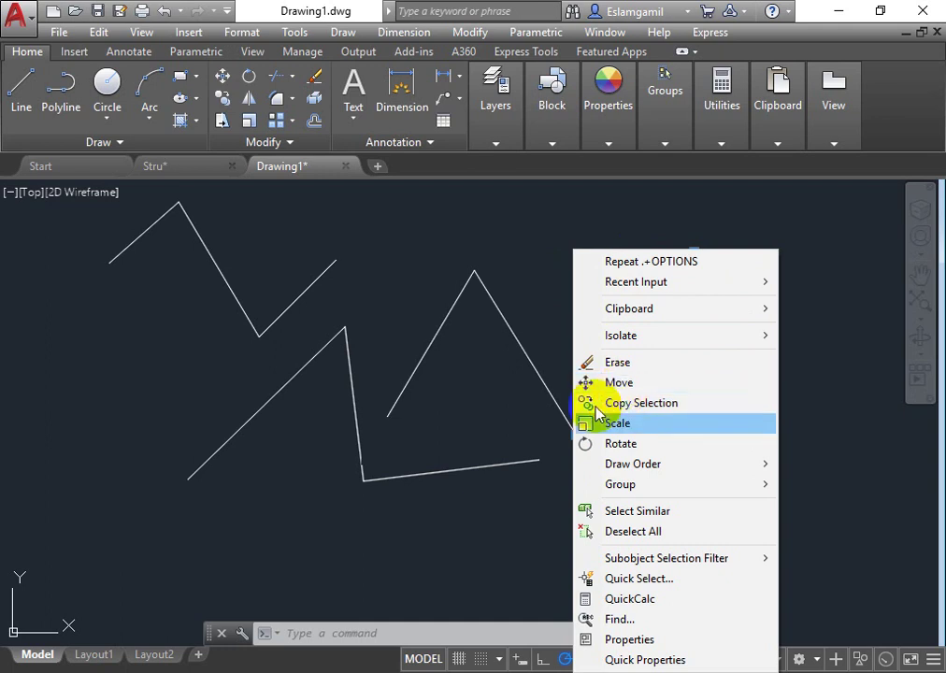
# Step: Set the right-click customization's Command Mode to ENTER, apply it and accept the options
pyautogui.click(446, 367)
pyautogui.moveTo(446, 367)
pyautogui.mouseDown()
pyautogui.moveTo(599, 555)
pyautogui.moveTo(511, 451)
pyautogui.moveTo(538, 515)
pyautogui.moveTo(548, 629)
pyautogui.mouseUp()
pyautogui.rightClick(548, 629)
pyautogui.click(560, 612)
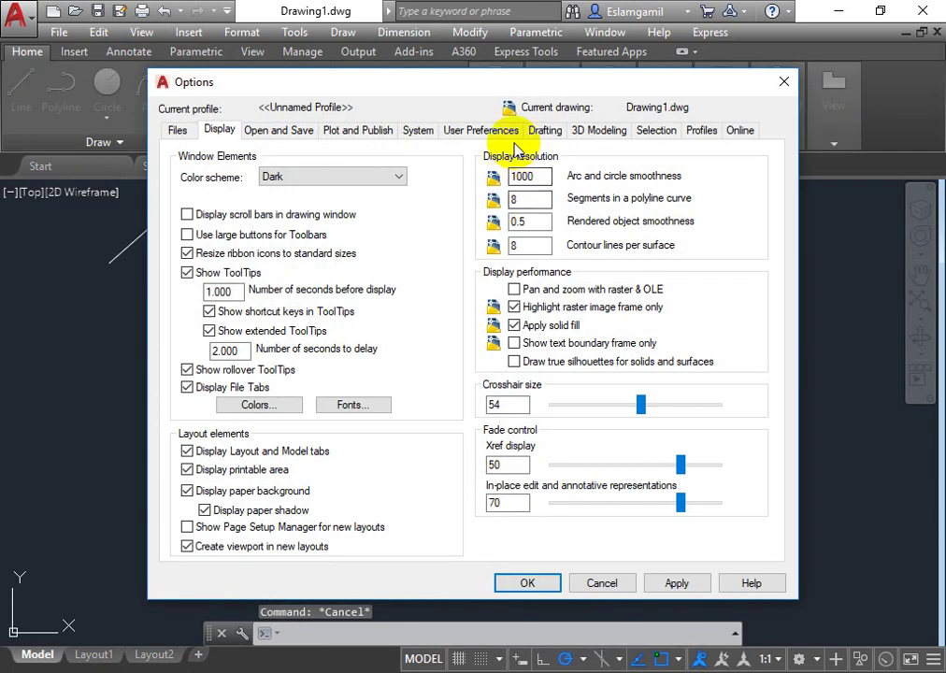
pyautogui.click(494, 131)
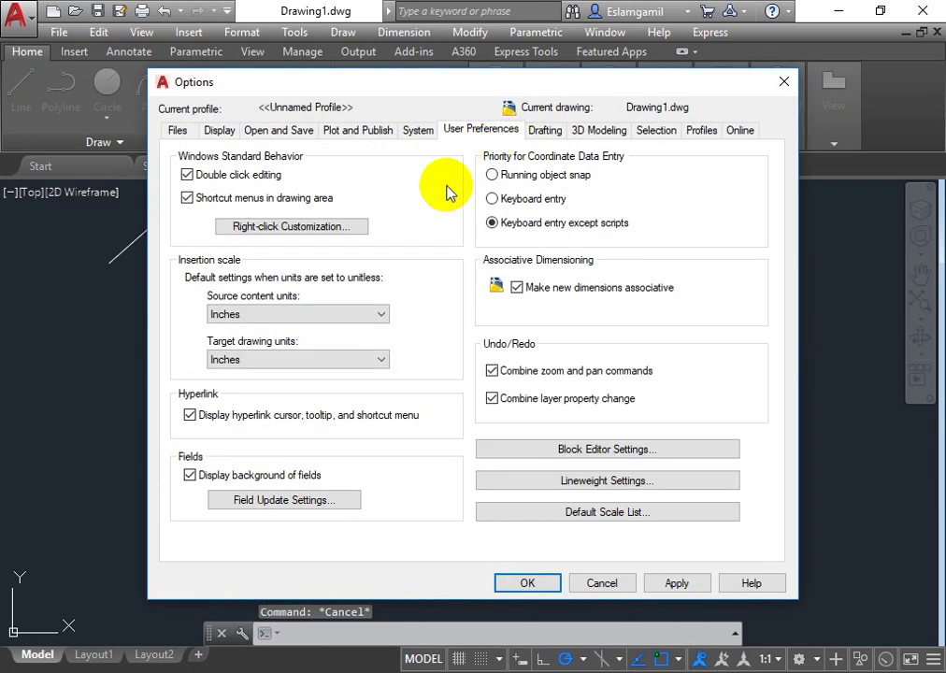
pyautogui.click(286, 227)
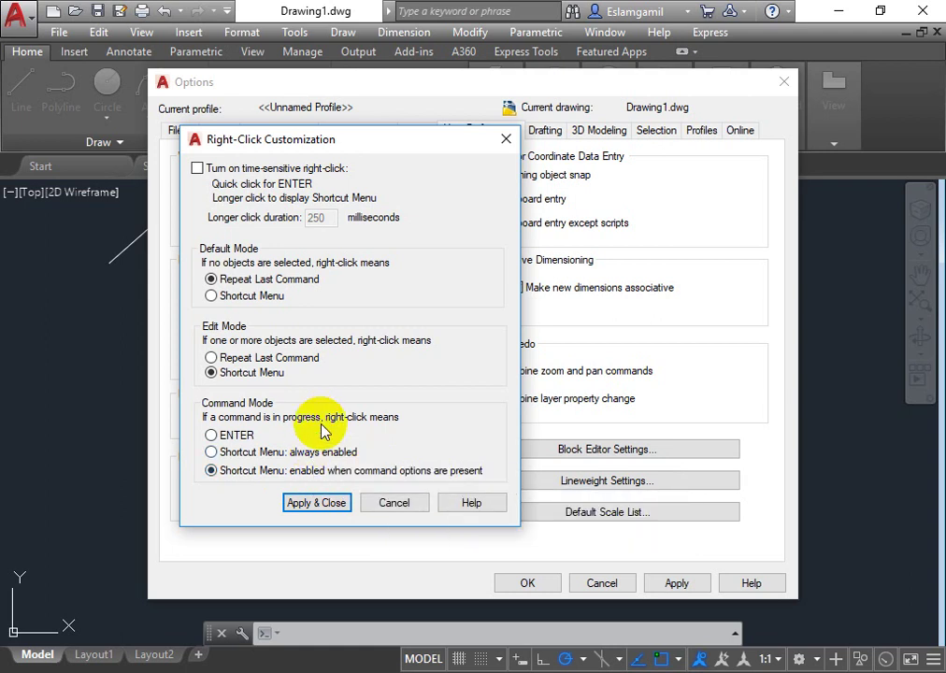
pyautogui.click(228, 437)
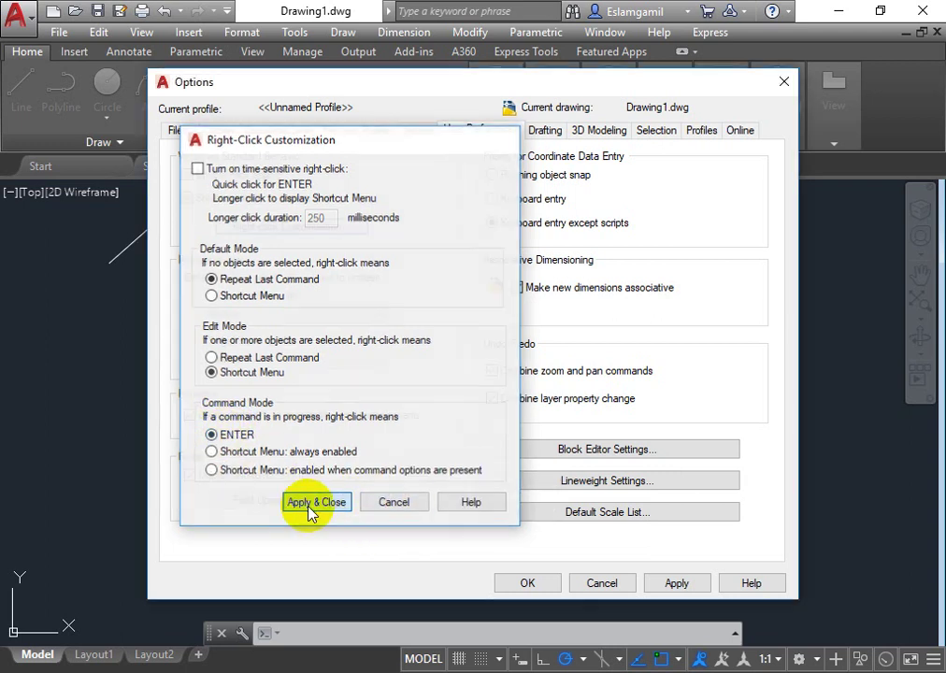
pyautogui.click(288, 502)
pyautogui.click(527, 583)
# Step: Draw four connected line segments in the lower-right part of the drawing area, ending with a vertical one, and finish the command
pyautogui.click(21, 91)
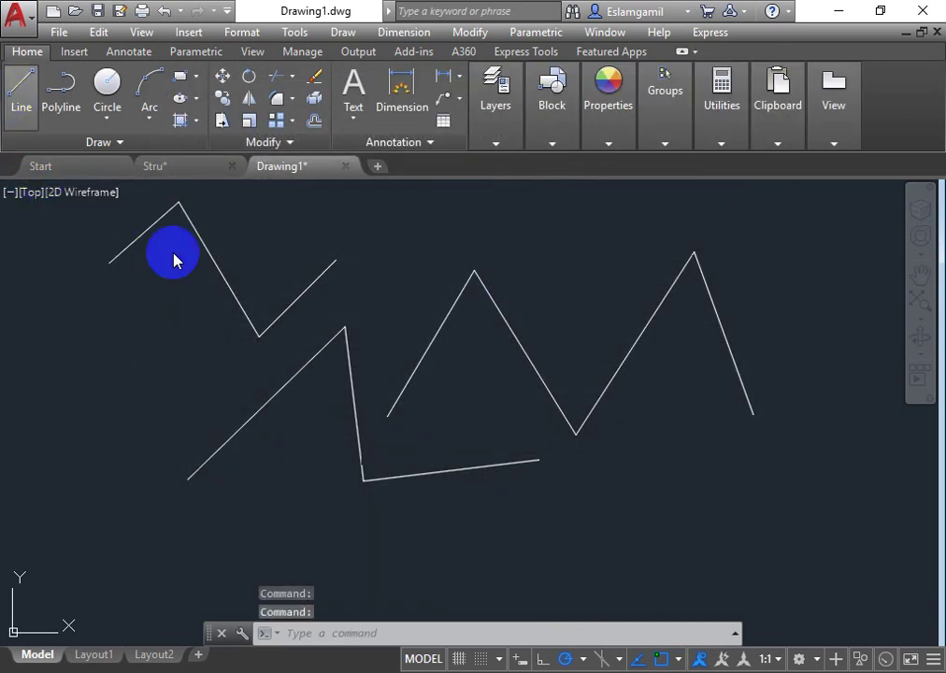
pyautogui.click(611, 509)
pyautogui.click(673, 427)
pyautogui.click(741, 526)
pyautogui.click(814, 447)
pyautogui.click(814, 241)
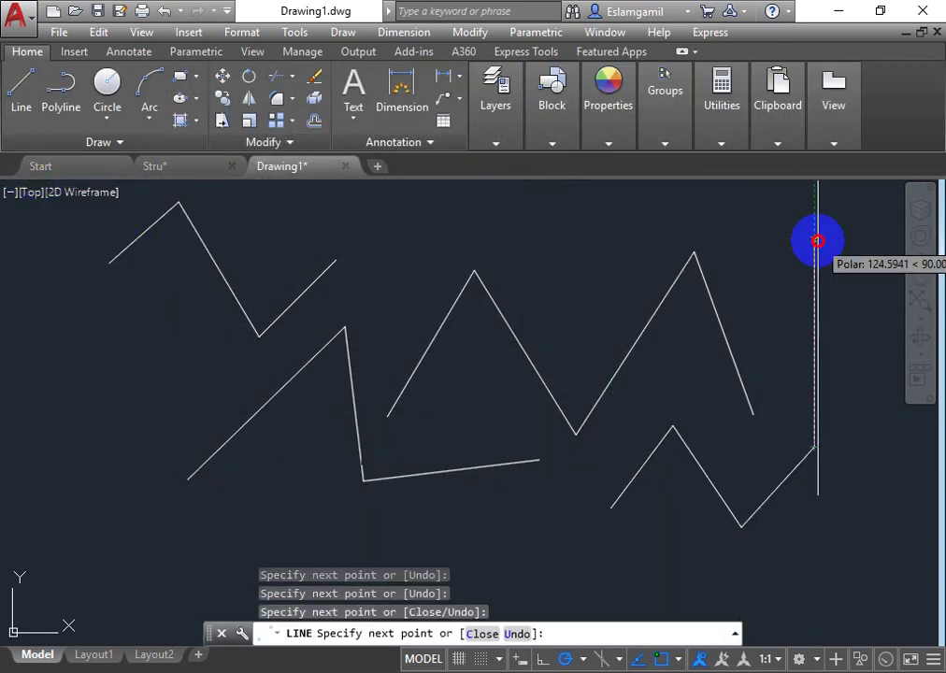
pyautogui.rightClick(610, 252)
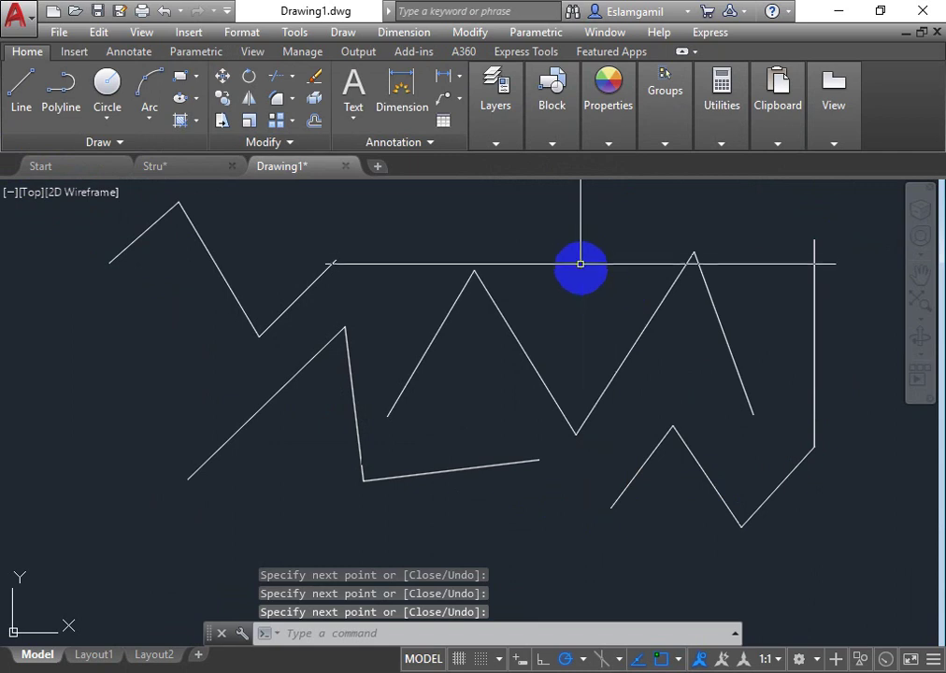
# Step: Repeat the Line command to draw three connected segments above the peak of the largest zigzag and finish the command
pyautogui.rightClick(484, 248)
pyautogui.click(498, 229)
pyautogui.click(617, 221)
pyautogui.click(617, 284)
pyautogui.click(452, 271)
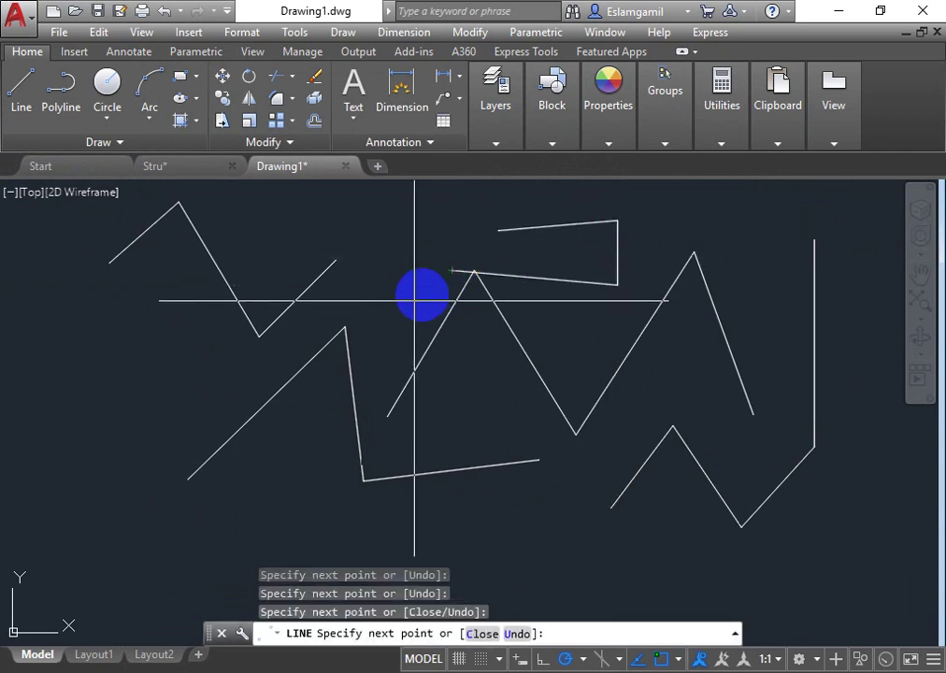
pyautogui.rightClick(337, 319)
# Step: Repeat the Line command for four connected segments, the third crossing the upper-left zigzag toward the drawing area's left edge, and finish the command
pyautogui.rightClick(337, 320)
pyautogui.click(323, 241)
pyautogui.click(451, 271)
pyautogui.click(471, 181)
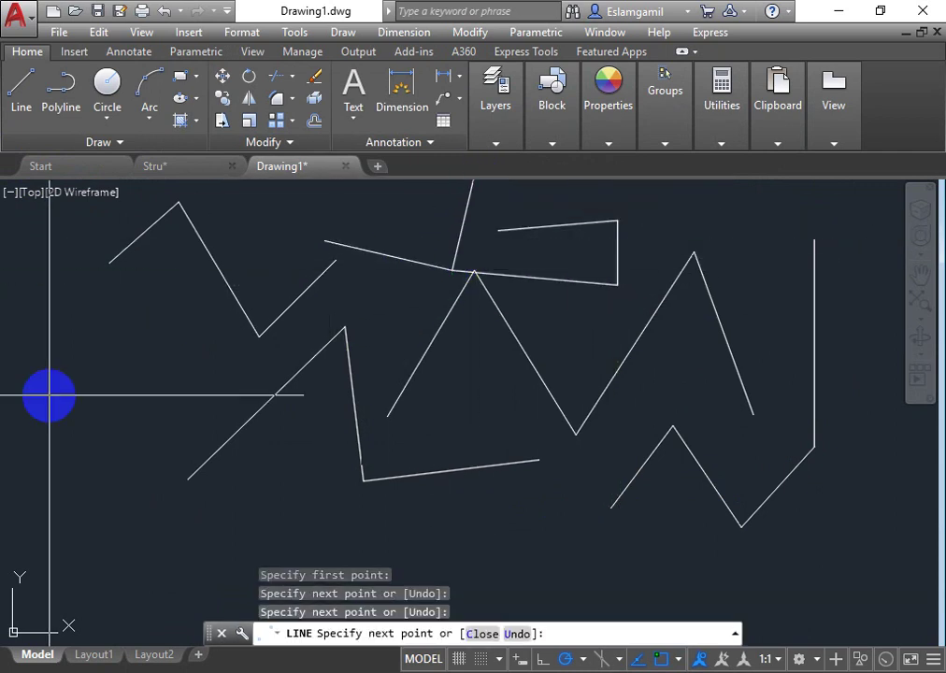
pyautogui.click(20, 413)
pyautogui.click(299, 473)
pyautogui.rightClick(389, 377)
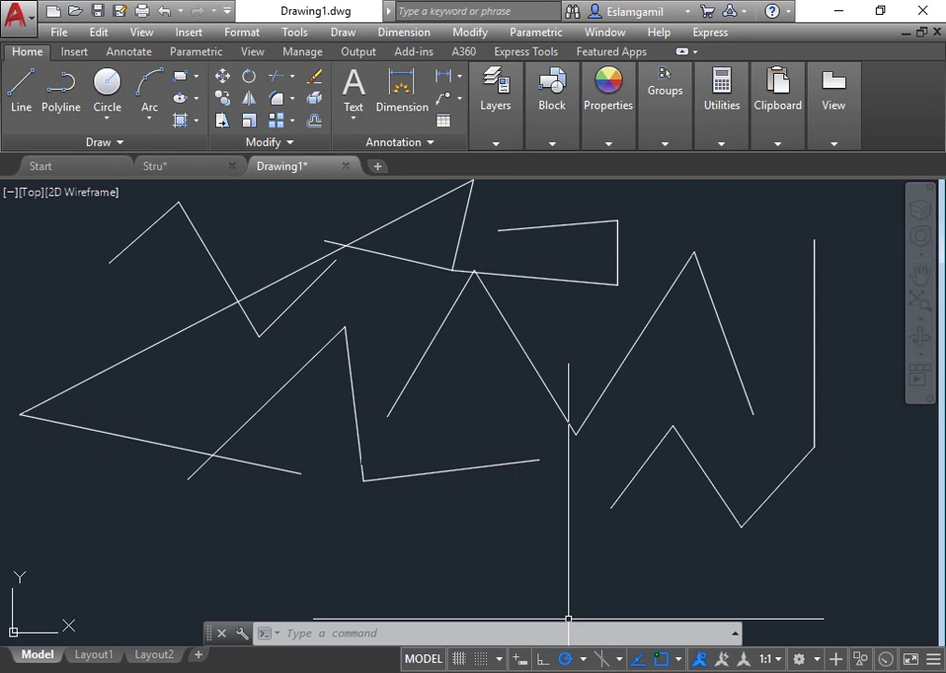
# Step: Review the User Preferences, Selection, Profiles and Online settings in the options and accept them without changes
pyautogui.rightClick(325, 628)
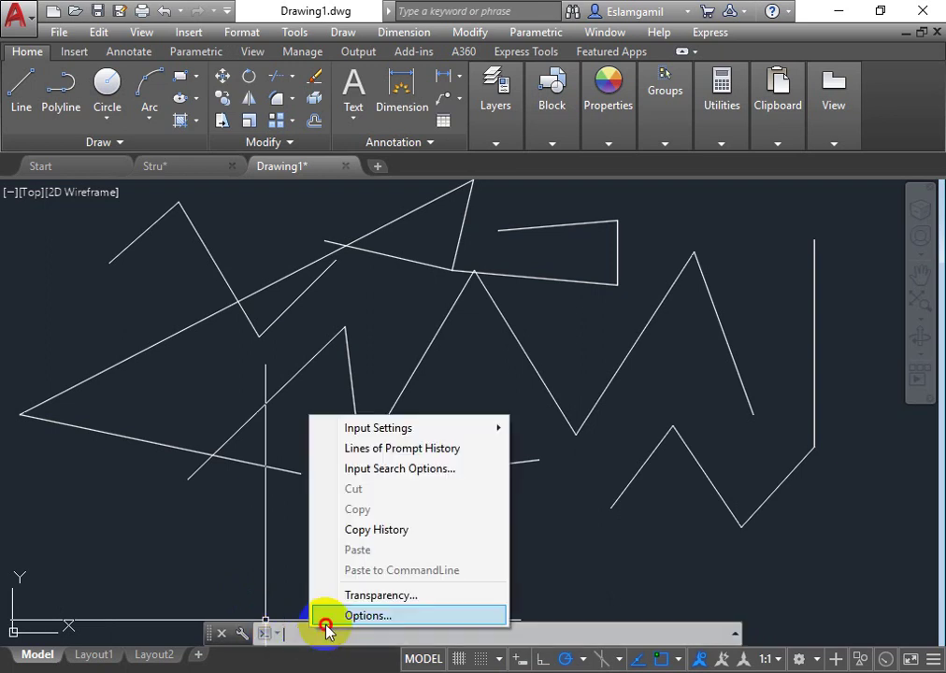
pyautogui.click(411, 530)
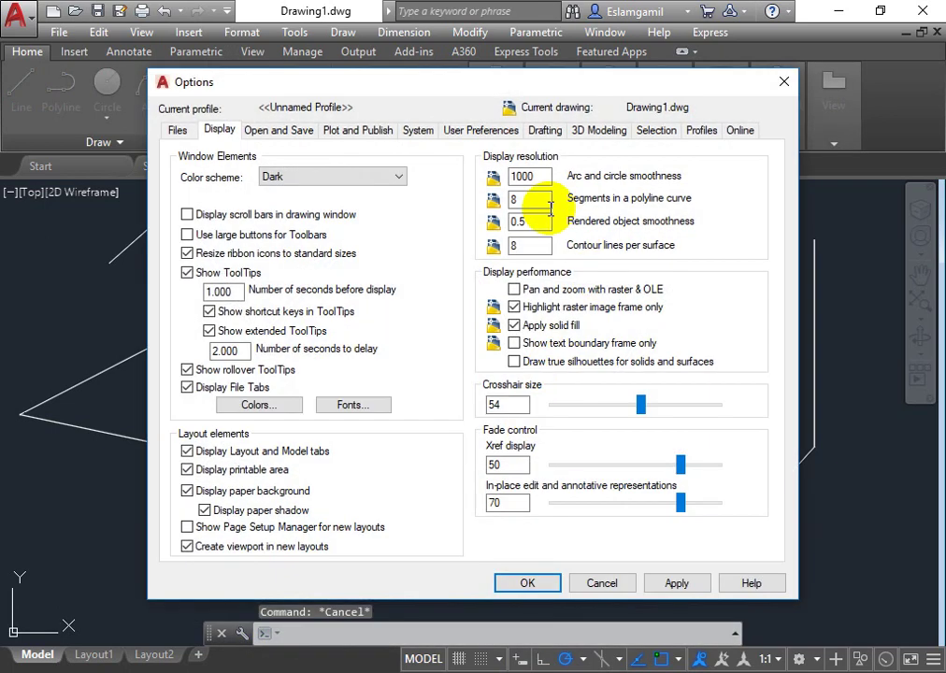
pyautogui.click(473, 132)
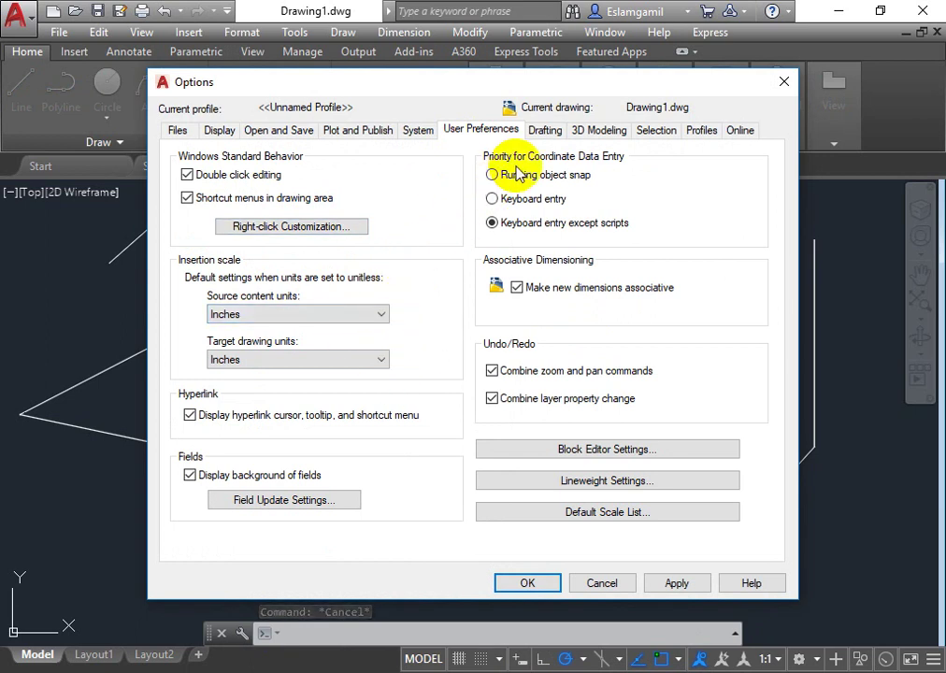
pyautogui.click(657, 131)
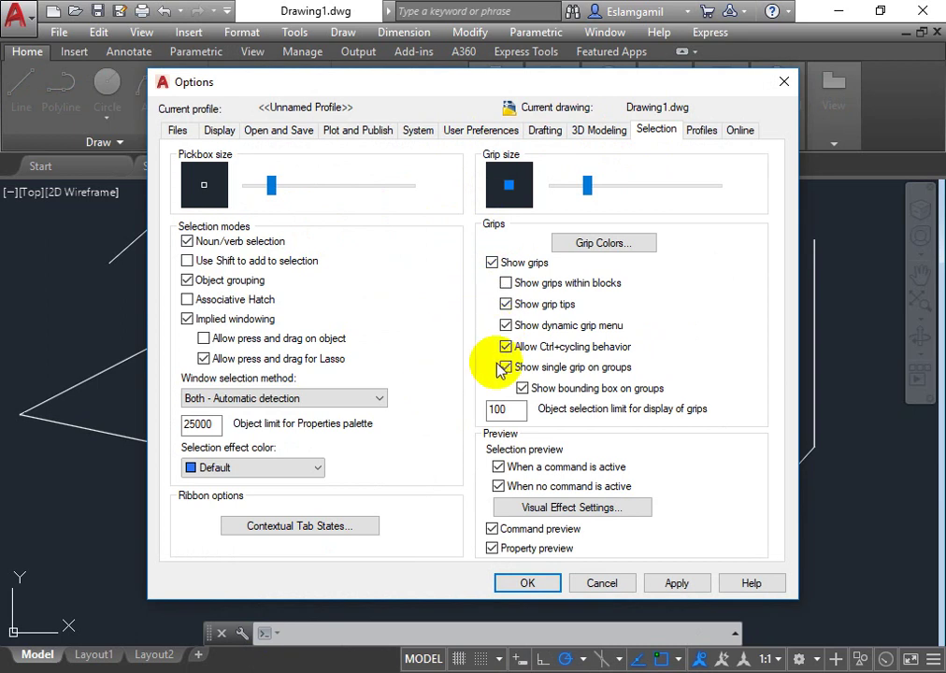
pyautogui.click(700, 138)
pyautogui.click(740, 130)
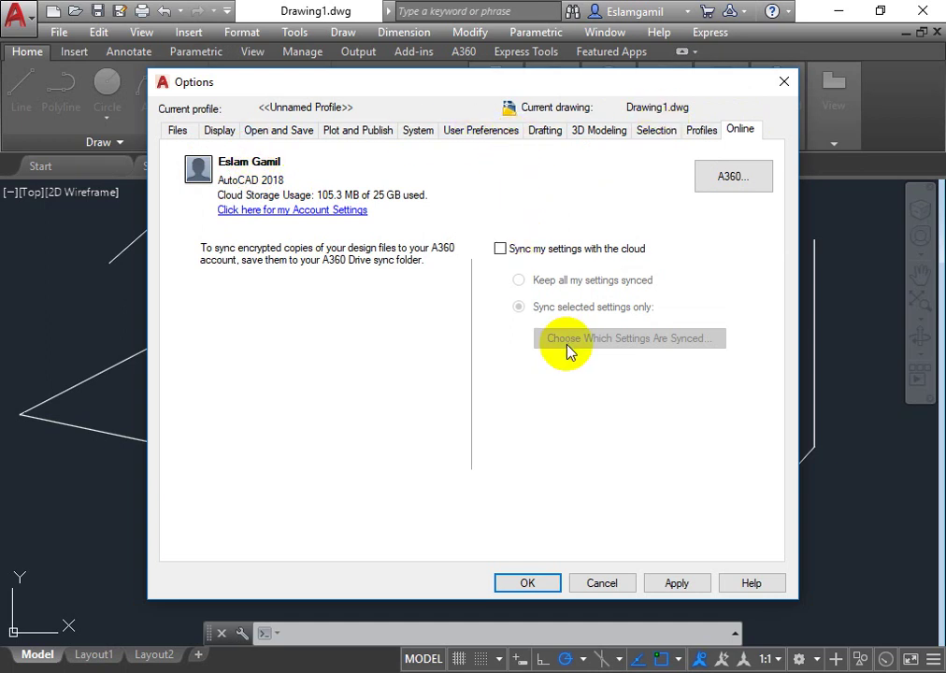
pyautogui.click(547, 582)
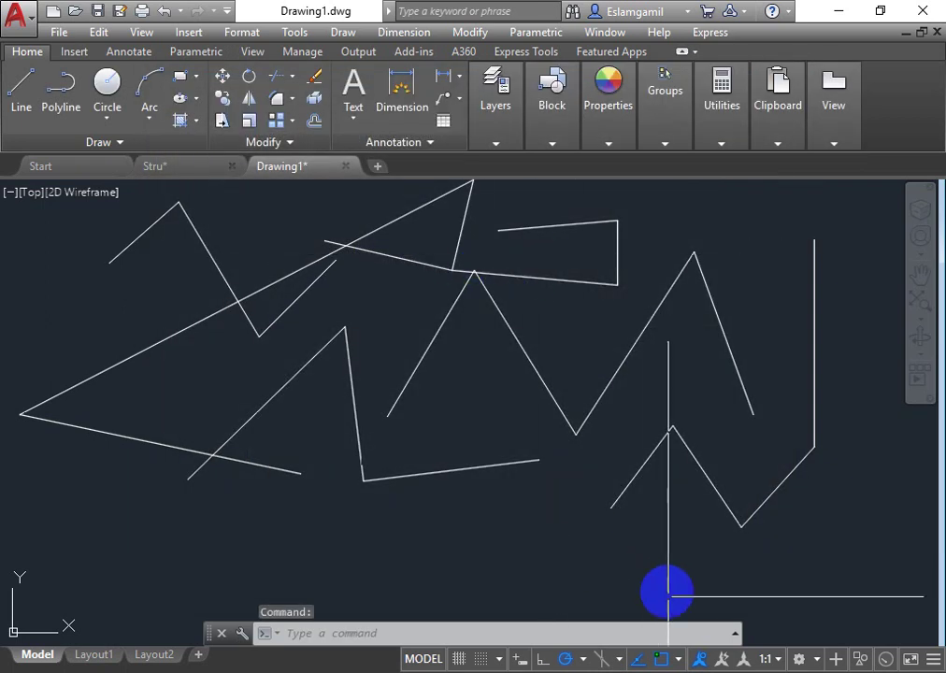